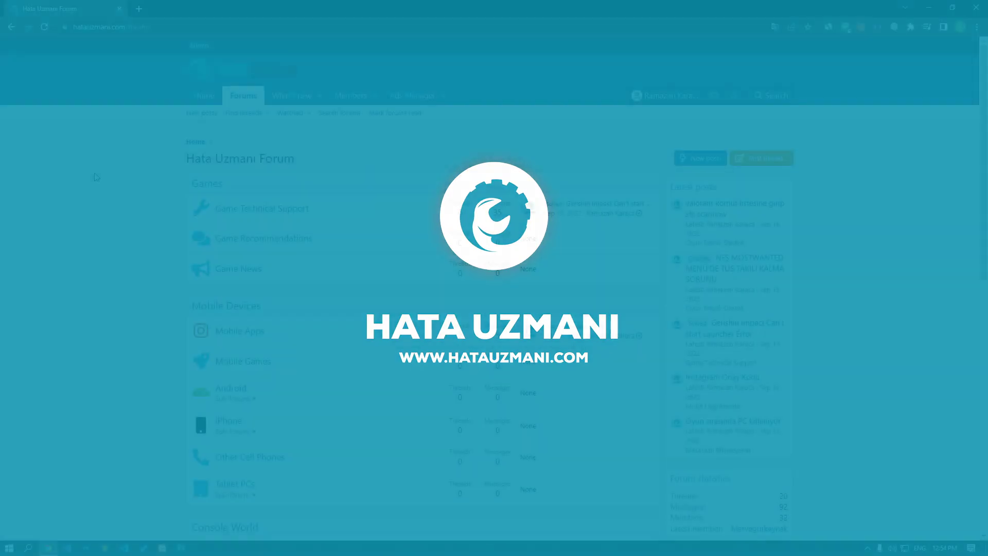
# Browse the forum page, start a new thread, and bring up Task Manager from the taskbar
pyautogui.scroll(-5, 95, 173)
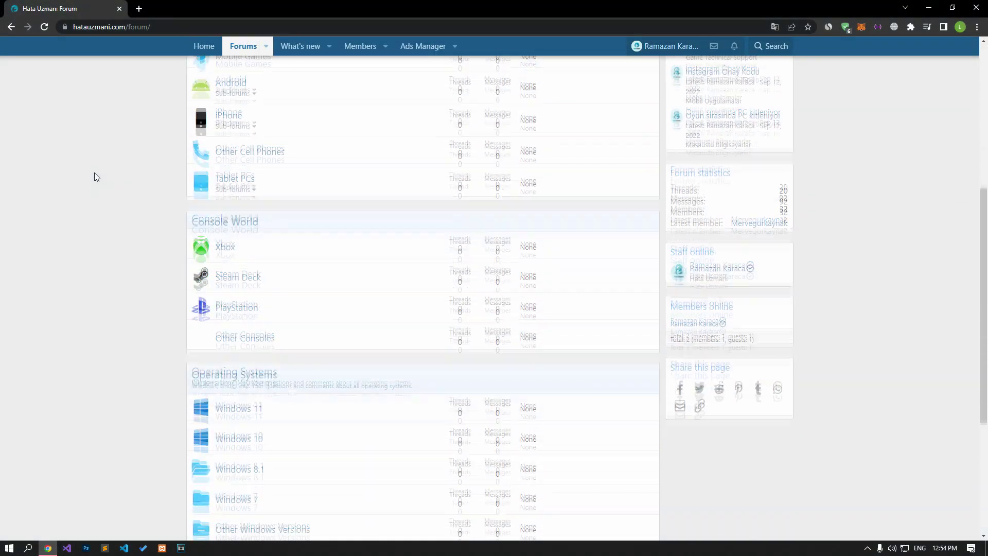
pyautogui.scroll(-5, 95, 172)
pyautogui.scroll(3, 93, 173)
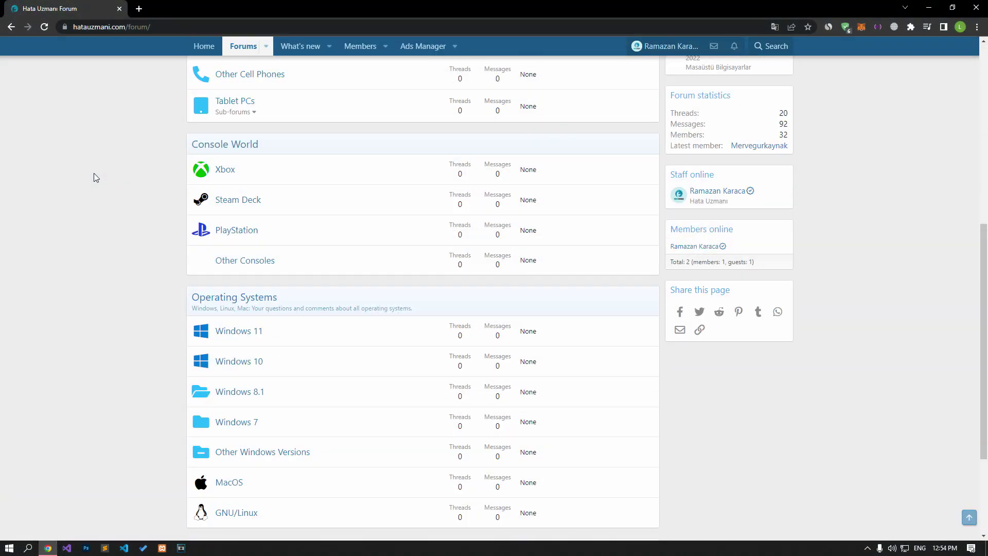
pyautogui.scroll(8, 94, 173)
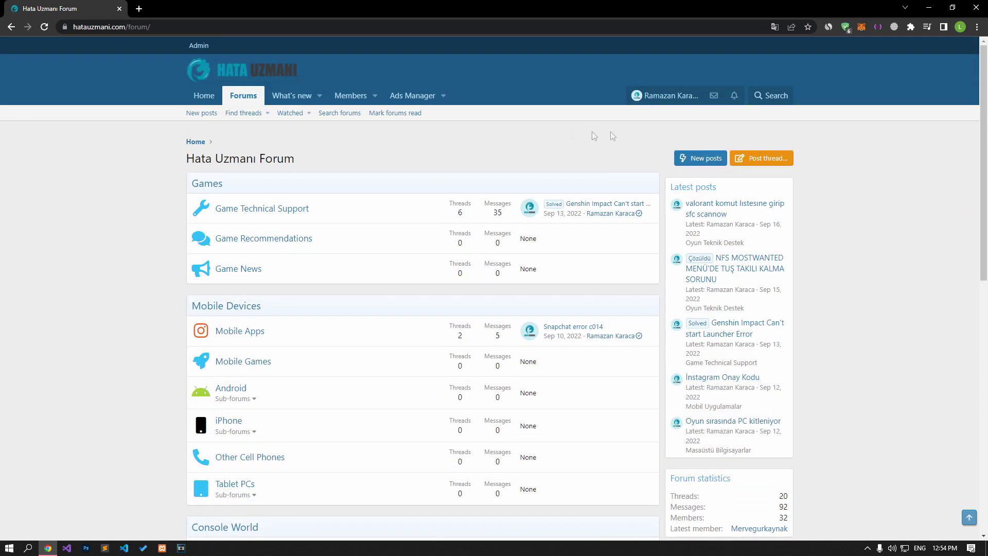
pyautogui.click(787, 160)
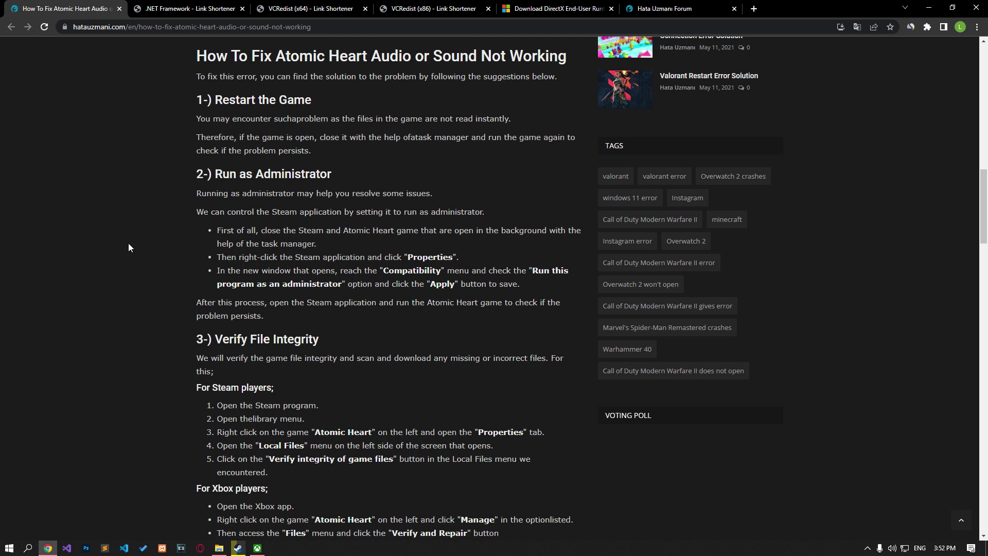
pyautogui.rightClick(447, 548)
pyautogui.click(465, 512)
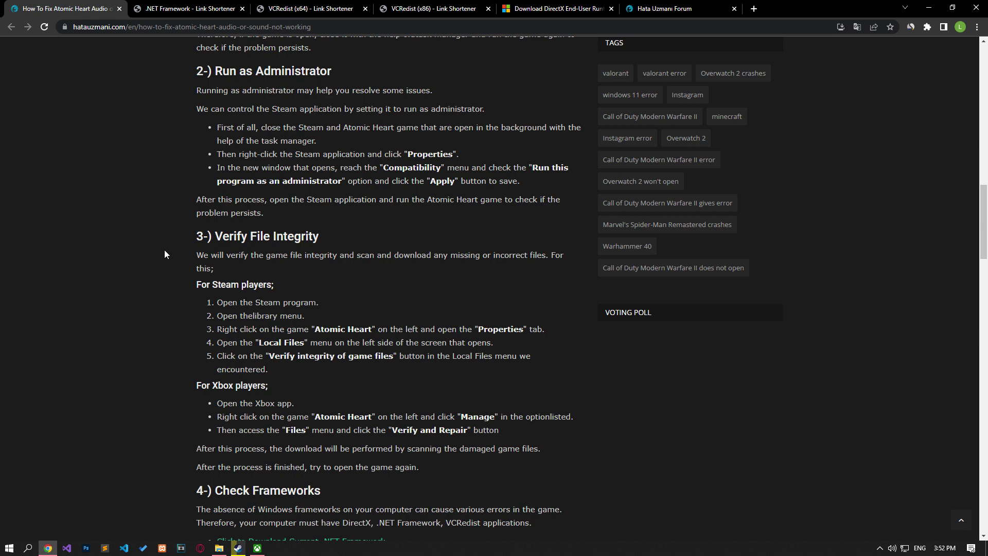
# End the Steam (32 bit) task in Task Manager, then bring up the Steam shortcut's options
pyautogui.rightClick(400, 548)
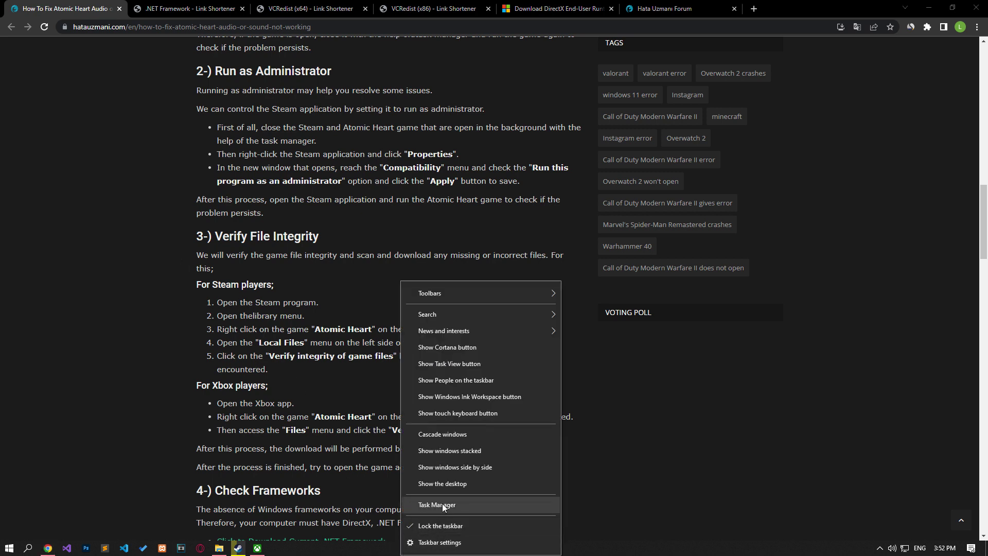
pyautogui.click(442, 505)
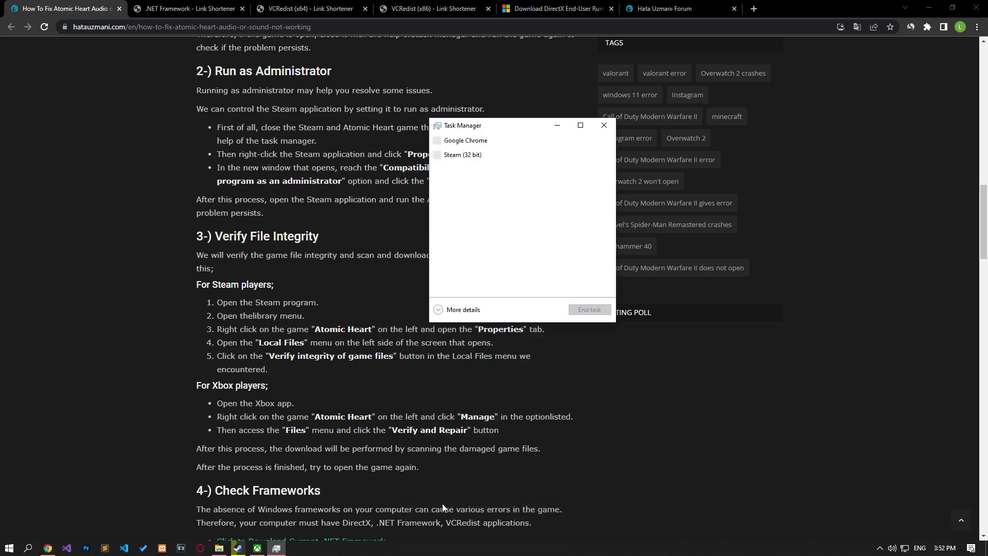
pyautogui.click(461, 155)
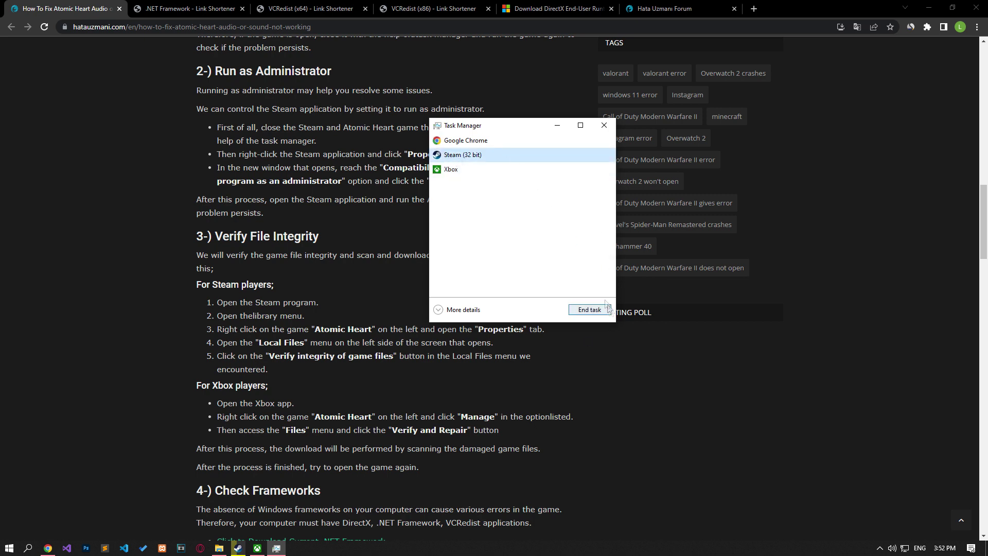
pyautogui.click(590, 310)
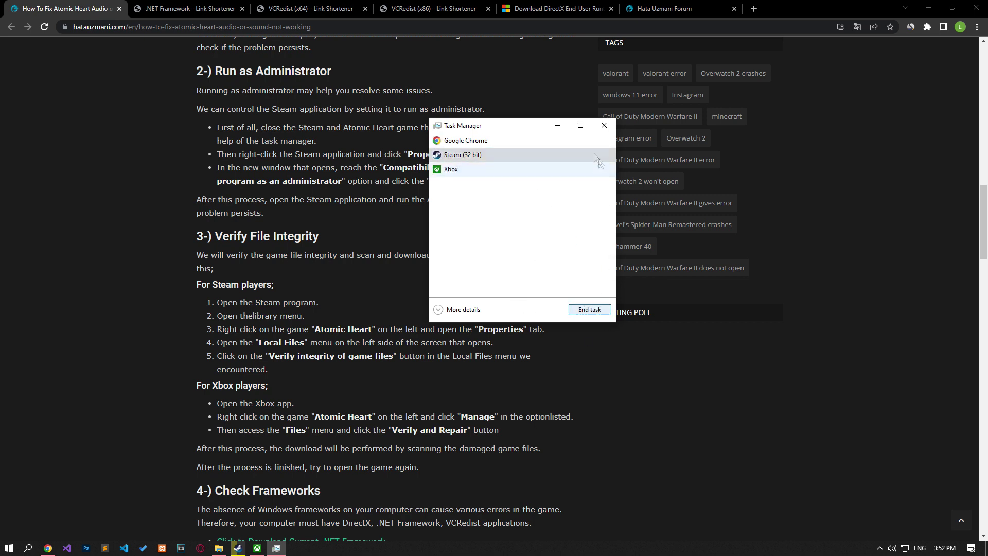
pyautogui.click(219, 548)
pyautogui.rightClick(557, 257)
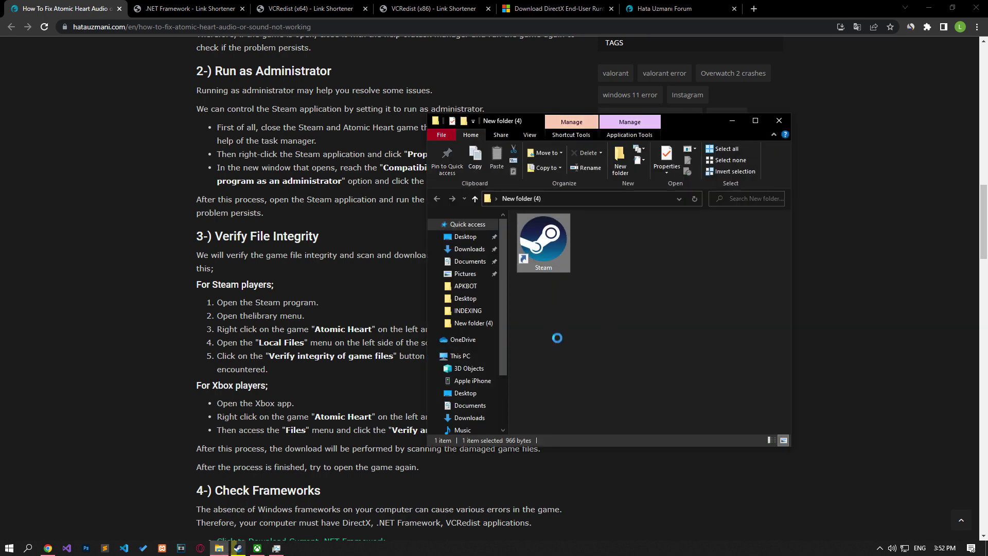
# Set the Steam shortcut's Compatibility option to Run this program as an administrator
pyautogui.click(589, 532)
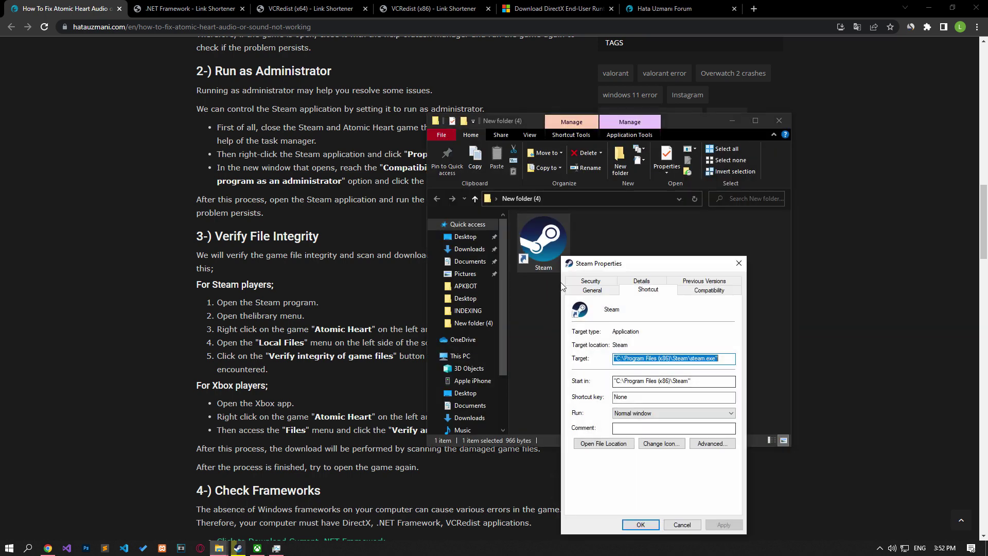
pyautogui.click(691, 292)
pyautogui.click(590, 454)
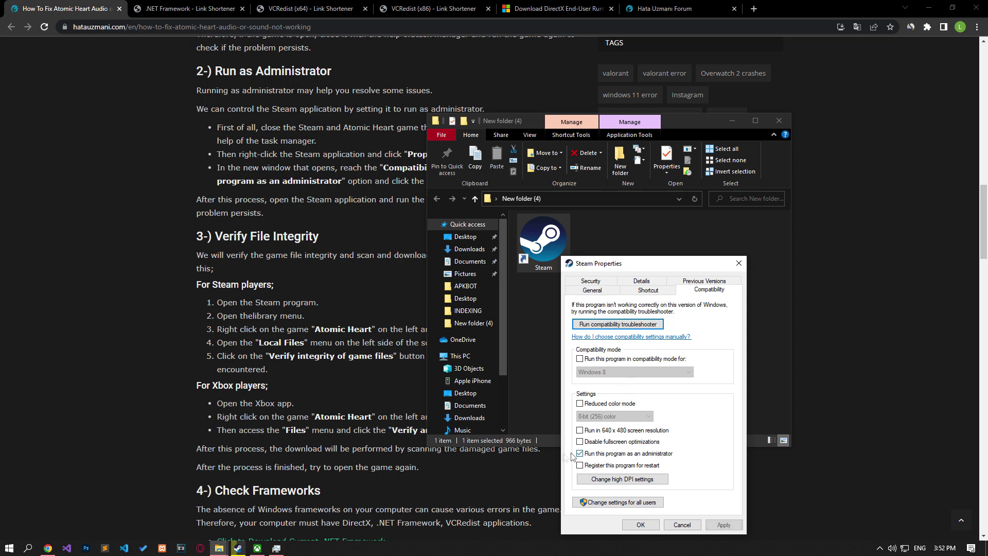
pyautogui.click(724, 525)
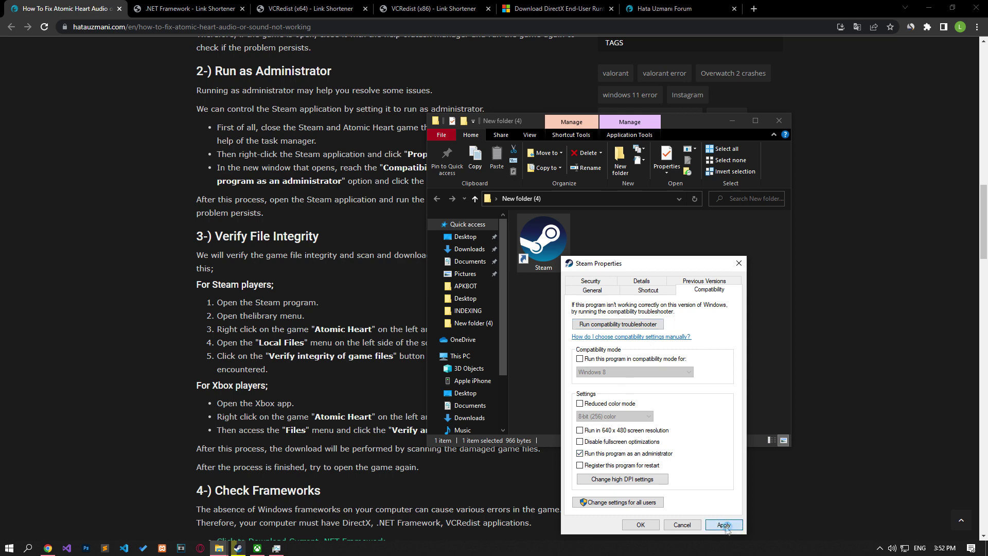
pyautogui.click(641, 525)
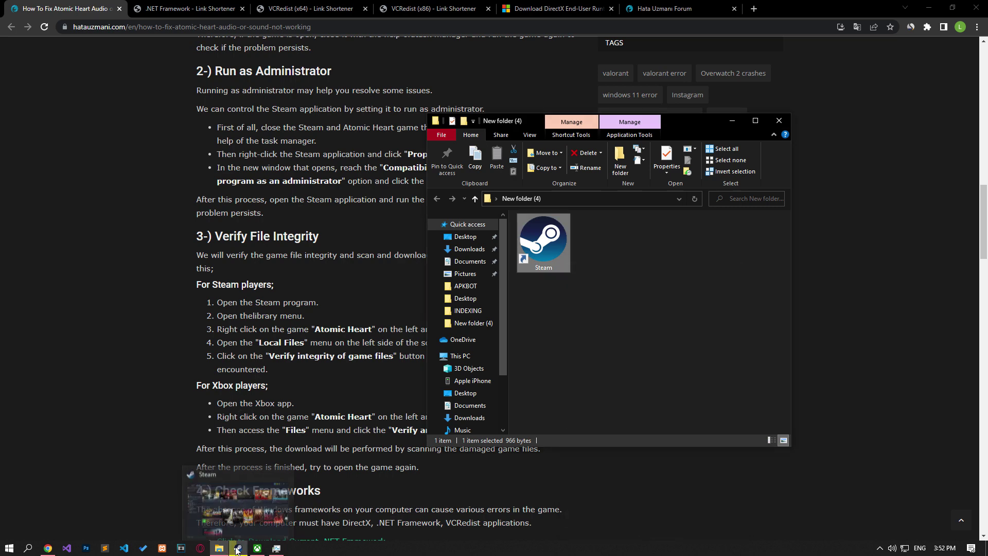
# End Steam in Task Manager, relaunch it from the shortcut, and open Business Tour
pyautogui.click(284, 548)
pyautogui.click(588, 310)
pyautogui.click(604, 126)
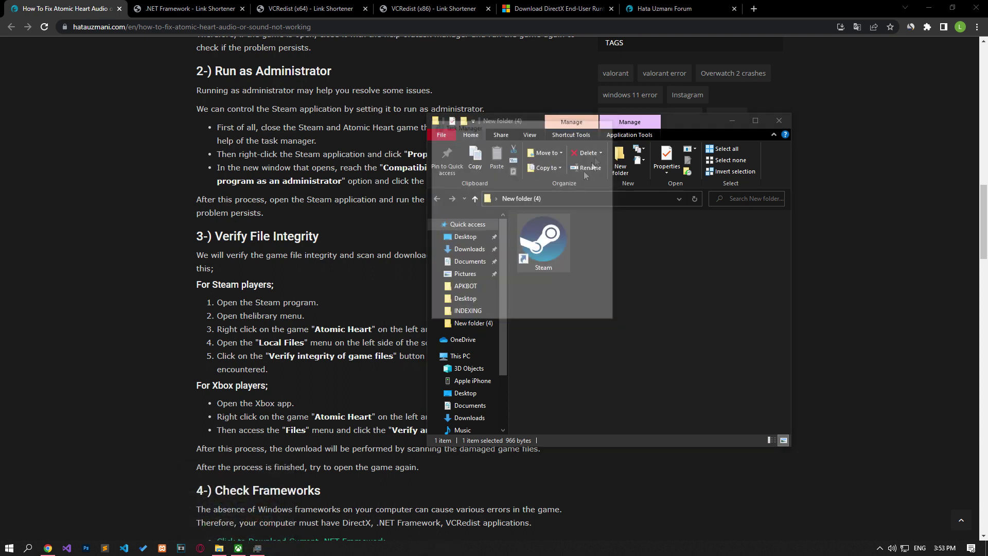
pyautogui.doubleClick(548, 255)
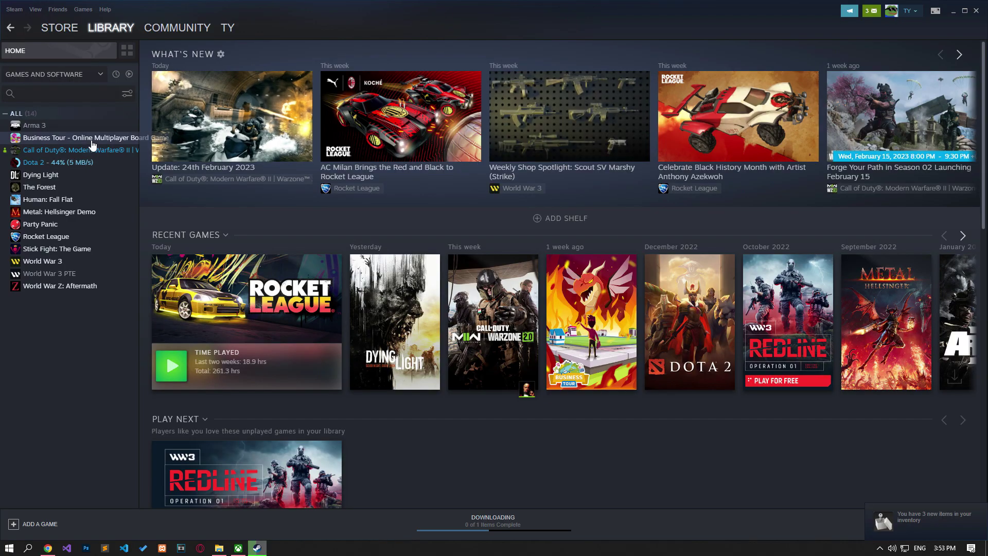
pyautogui.click(92, 140)
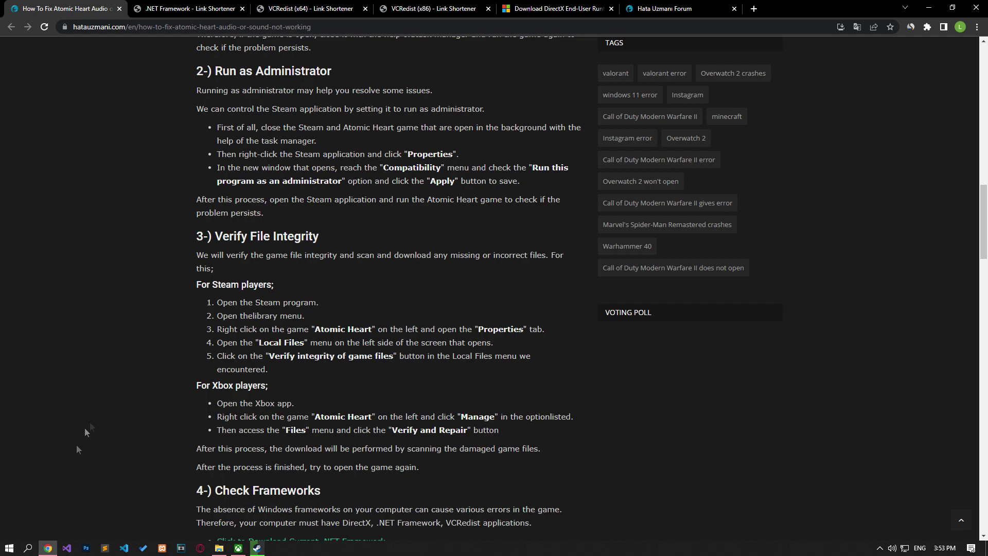
# Check Business Tour's Local Files in its Steam properties, close them, and open the Xbox app
pyautogui.scroll(-3, 128, 339)
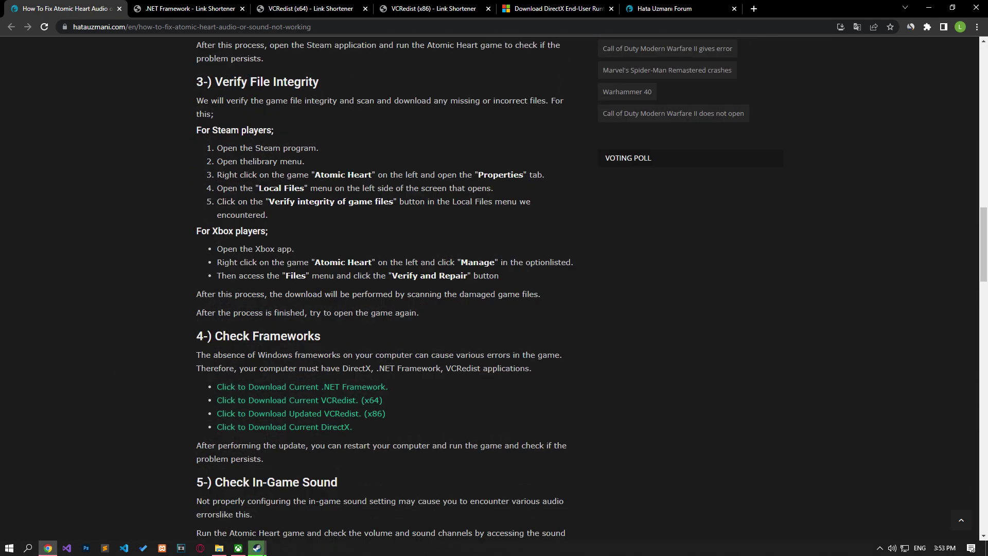
pyautogui.click(257, 548)
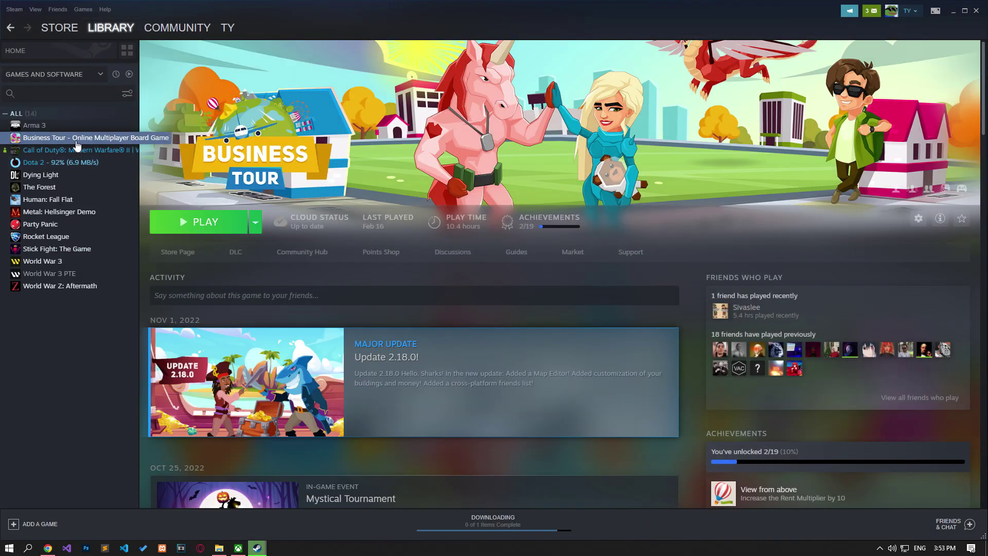
pyautogui.rightClick(77, 144)
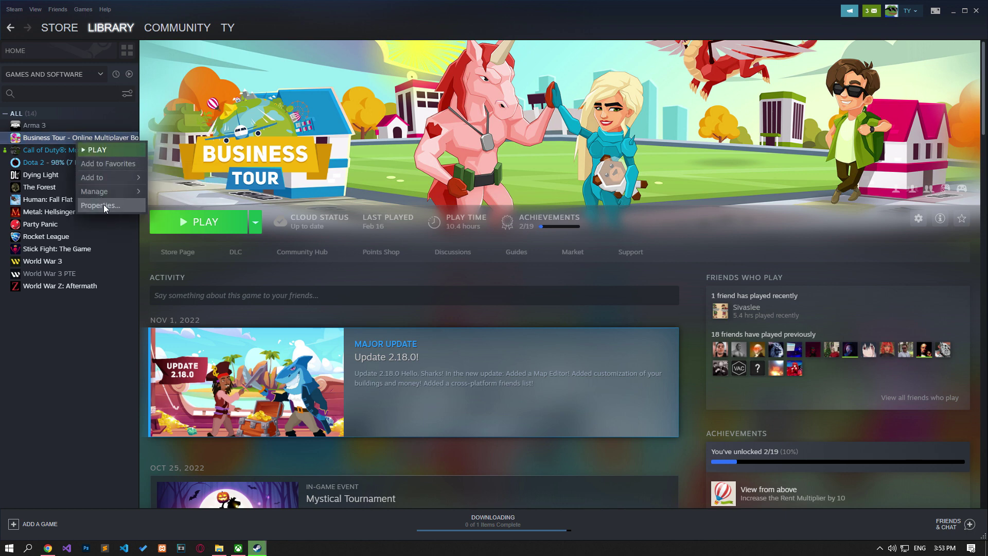
pyautogui.click(104, 207)
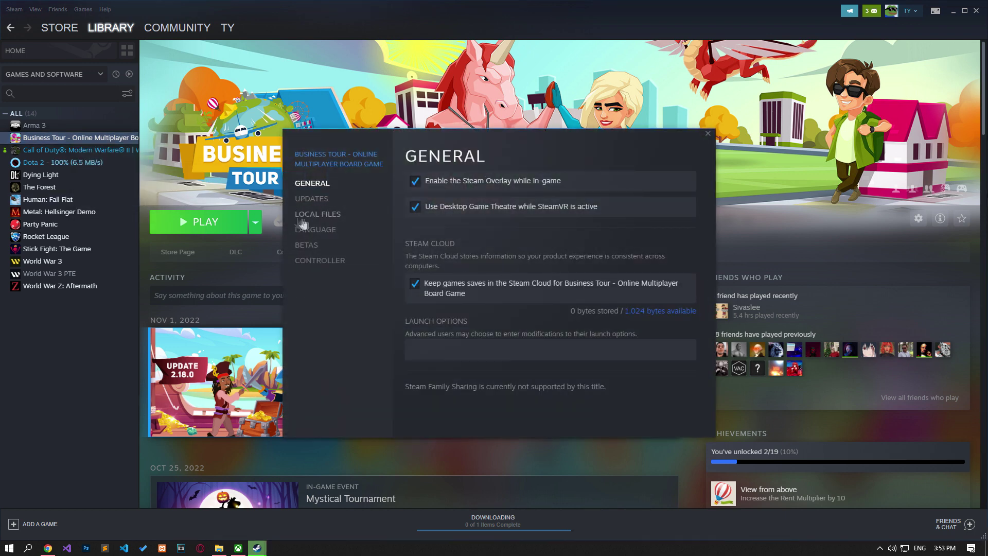
pyautogui.click(304, 215)
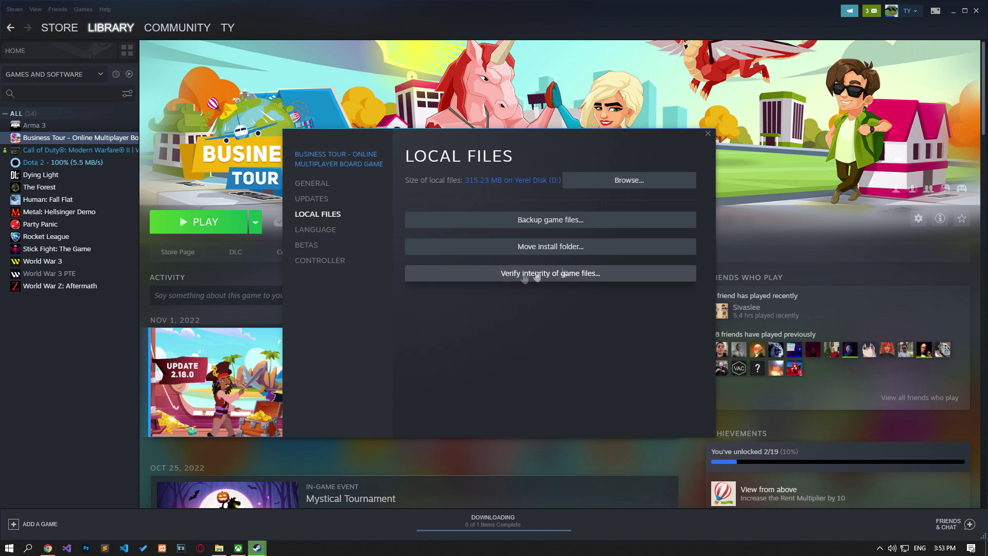
pyautogui.click(708, 134)
pyautogui.click(238, 548)
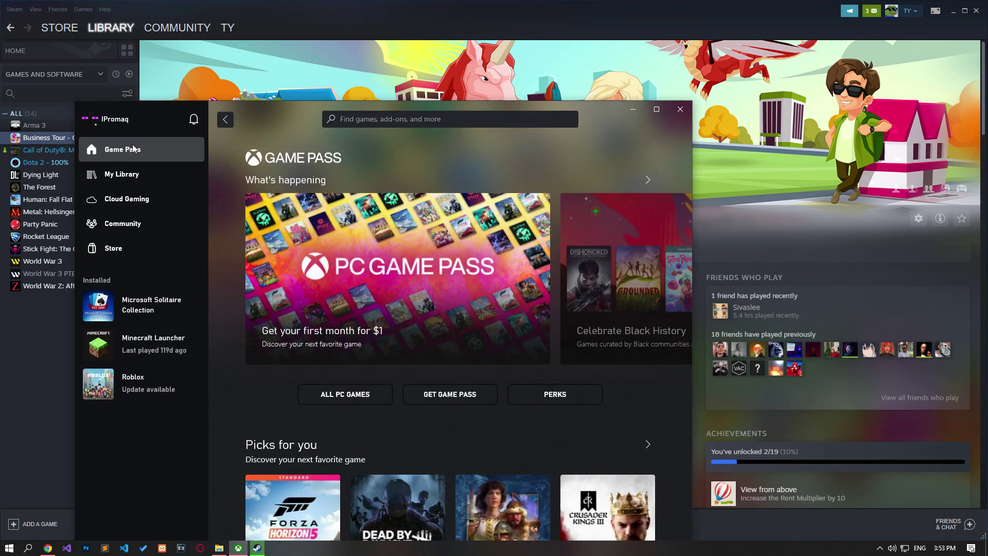
# Inspect Minecraft Launcher's Files tab under Manage, then close the Xbox app
pyautogui.rightClick(143, 353)
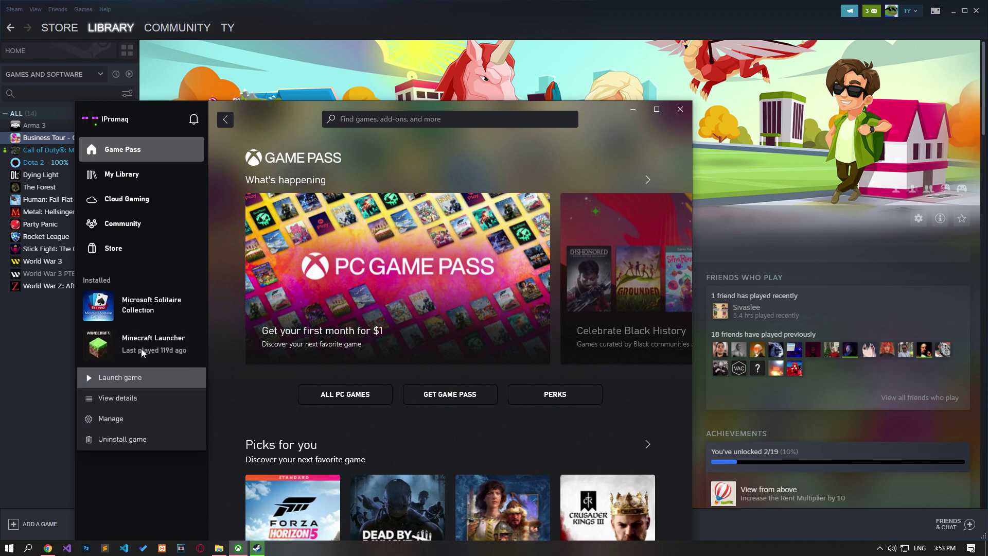
pyautogui.click(118, 418)
pyautogui.click(415, 244)
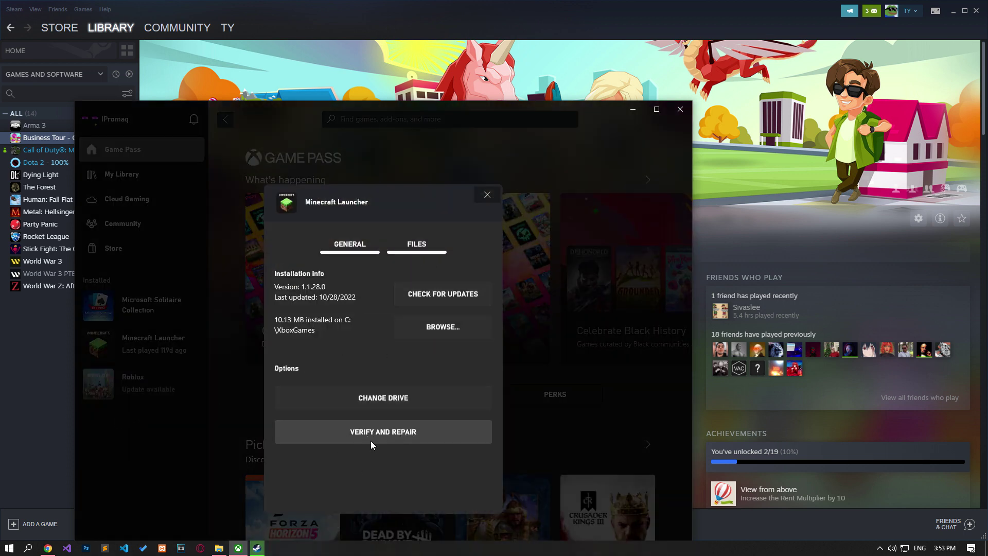
pyautogui.click(487, 194)
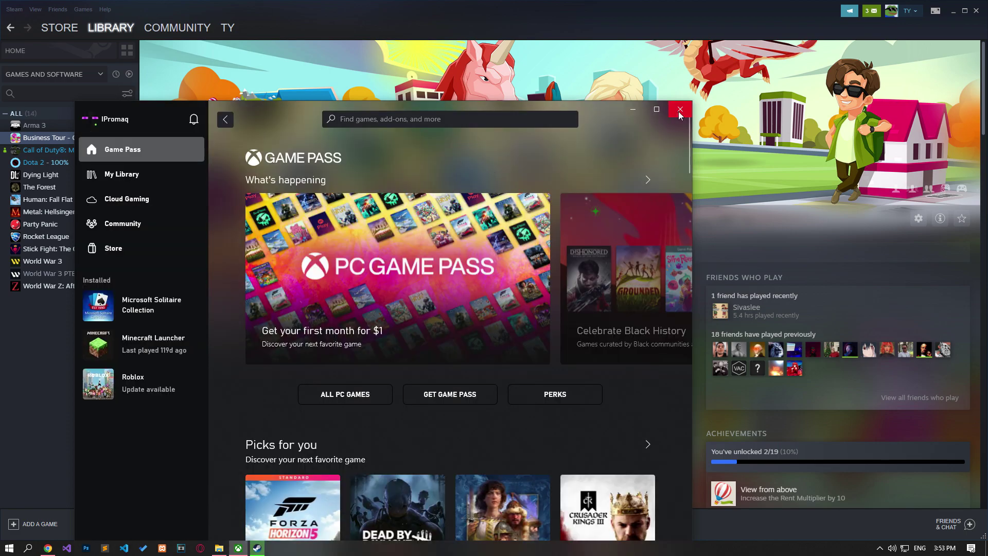
pyautogui.click(680, 113)
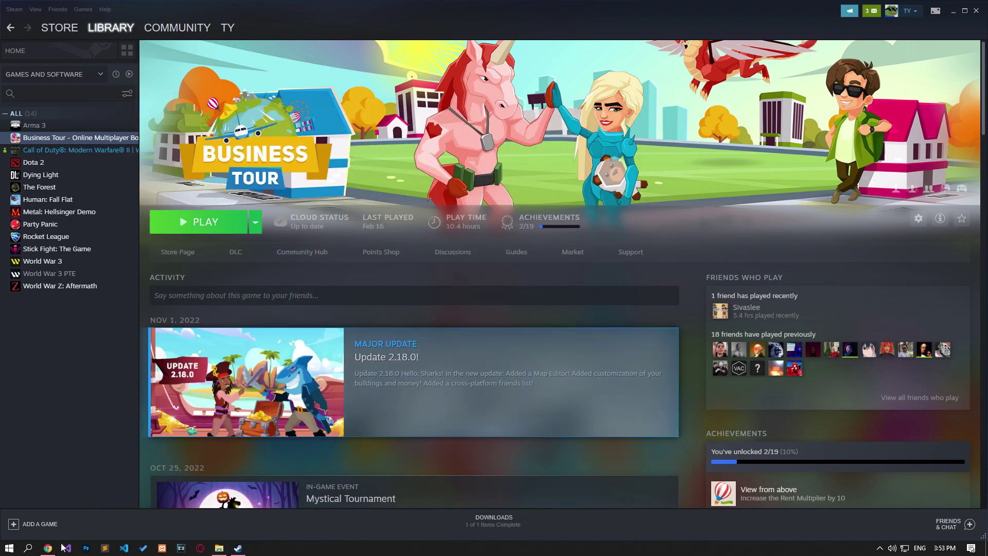
pyautogui.click(48, 547)
# Start the .NET Framework, VCRedist x64, VCRedist x86 and DirectX web installer downloads
pyautogui.scroll(-6, 136, 360)
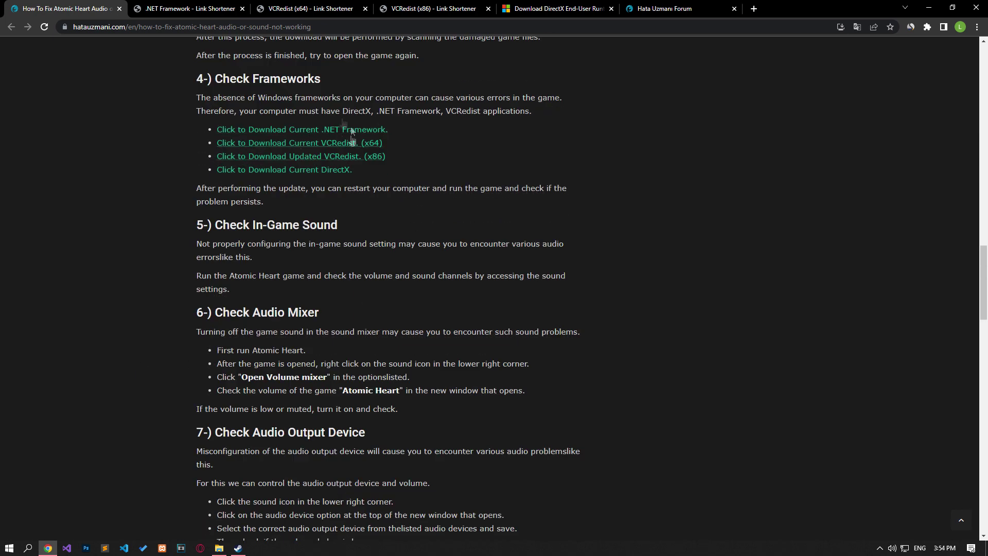
pyautogui.click(191, 8)
pyautogui.click(455, 152)
pyautogui.click(314, 8)
pyautogui.click(469, 148)
pyautogui.click(425, 8)
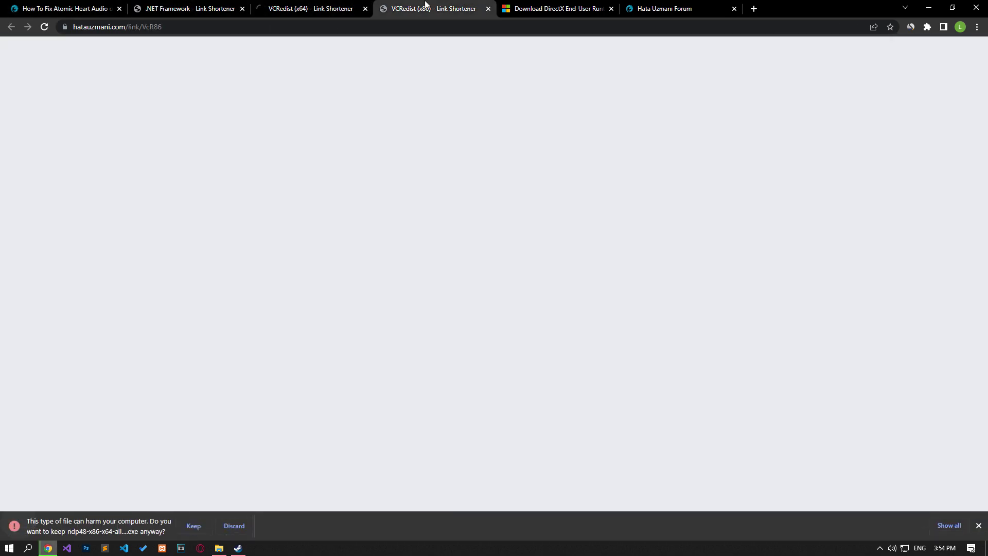
pyautogui.click(503, 150)
pyautogui.click(536, 8)
pyautogui.click(526, 464)
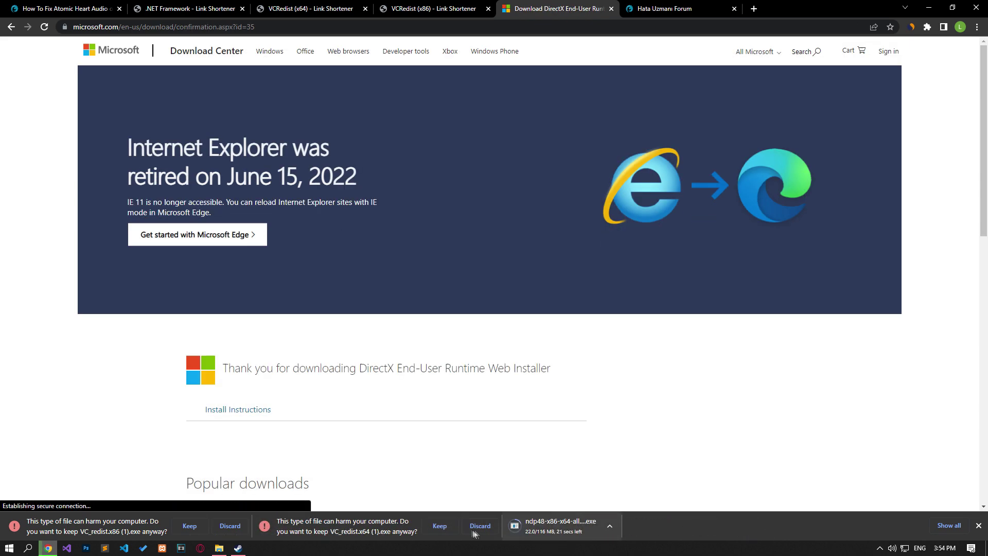
# Keep the flagged VC_redist.x64, VC_redist.x86 and dxwebsetup downloads
pyautogui.click(439, 526)
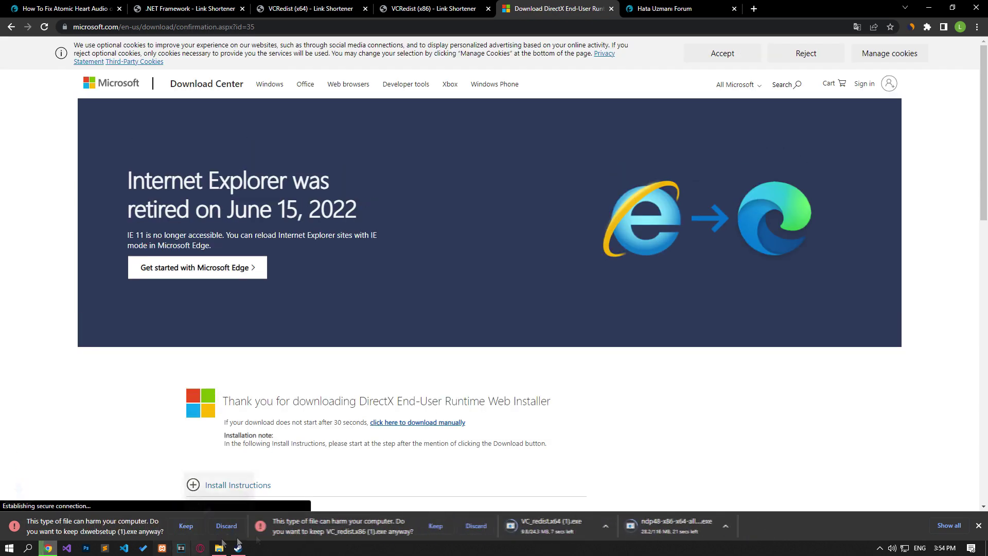
pyautogui.click(440, 527)
pyautogui.click(185, 526)
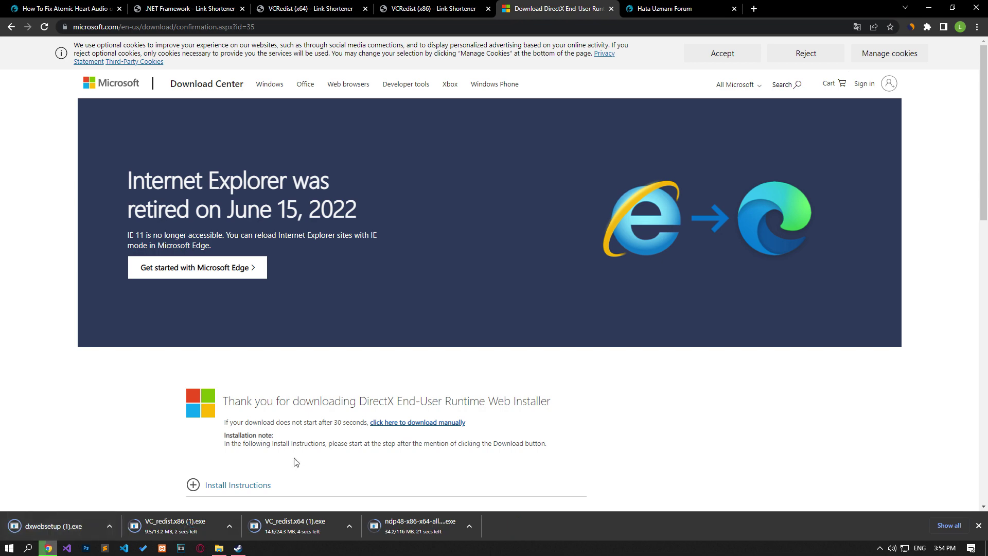
pyautogui.click(69, 524)
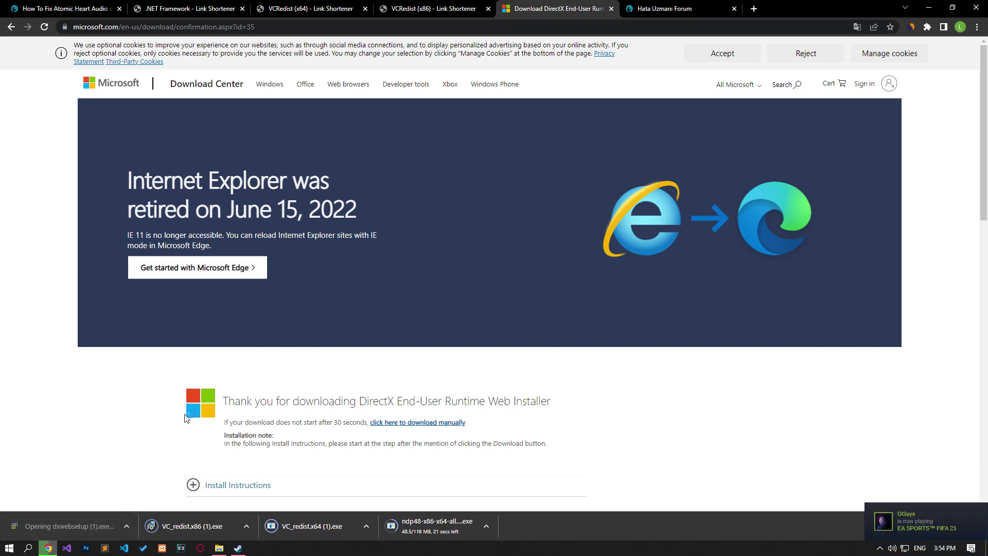
# Accept the DirectX agreement, skip the Bing Bar offer, and finish the runtime setup
pyautogui.click(112, 163)
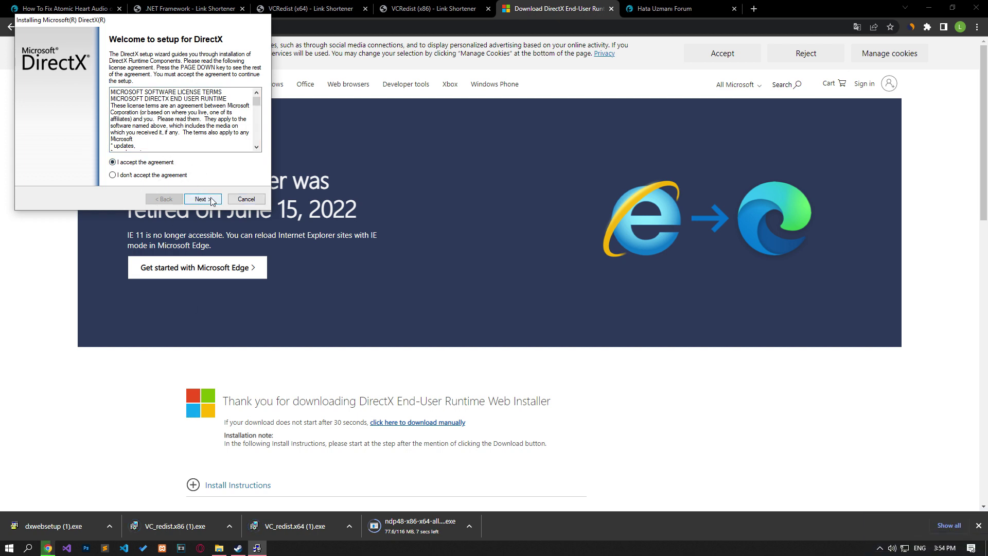
pyautogui.click(203, 199)
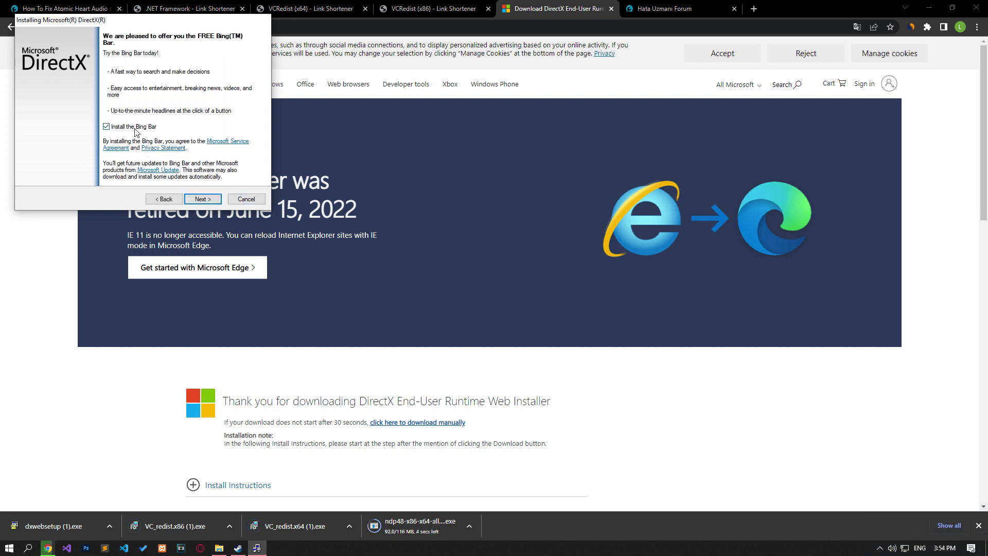
pyautogui.click(203, 199)
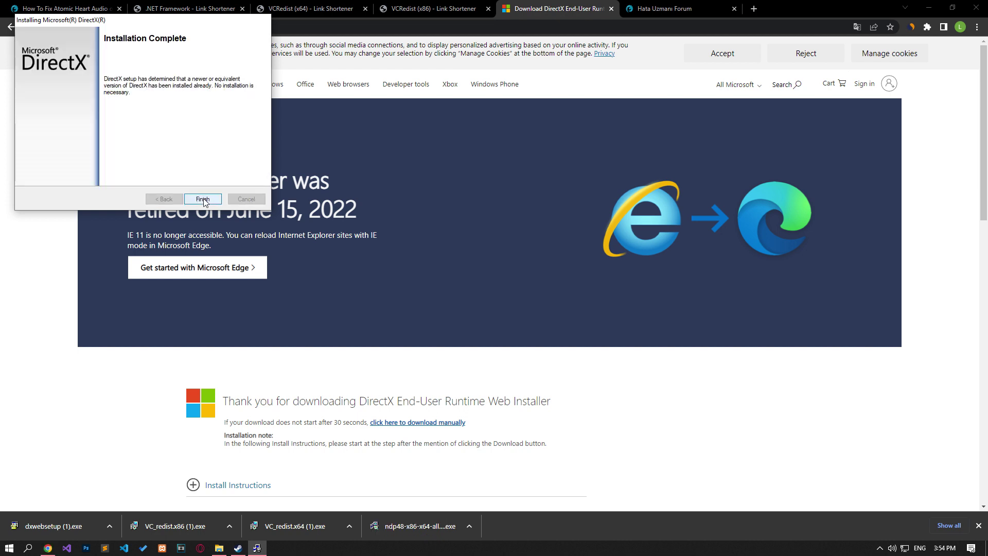
pyautogui.click(203, 199)
pyautogui.click(169, 525)
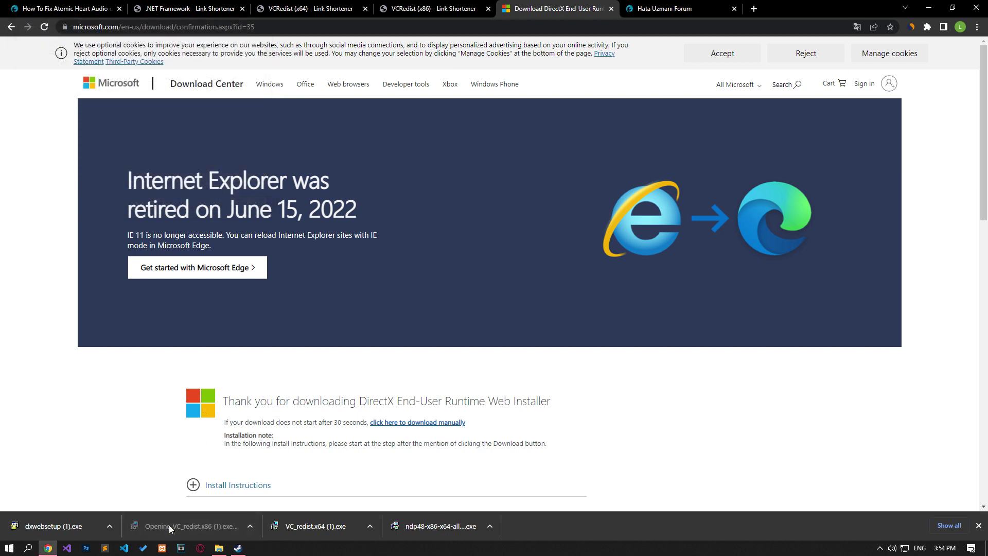
# Run the VC_redist.x86 and x64 installers and cancel both without making changes
pyautogui.click(521, 285)
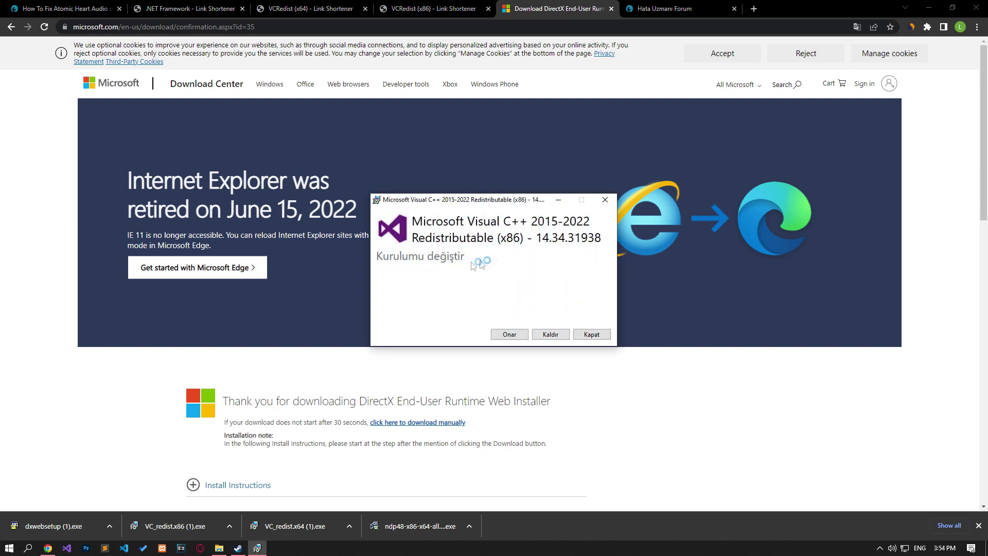
pyautogui.click(599, 335)
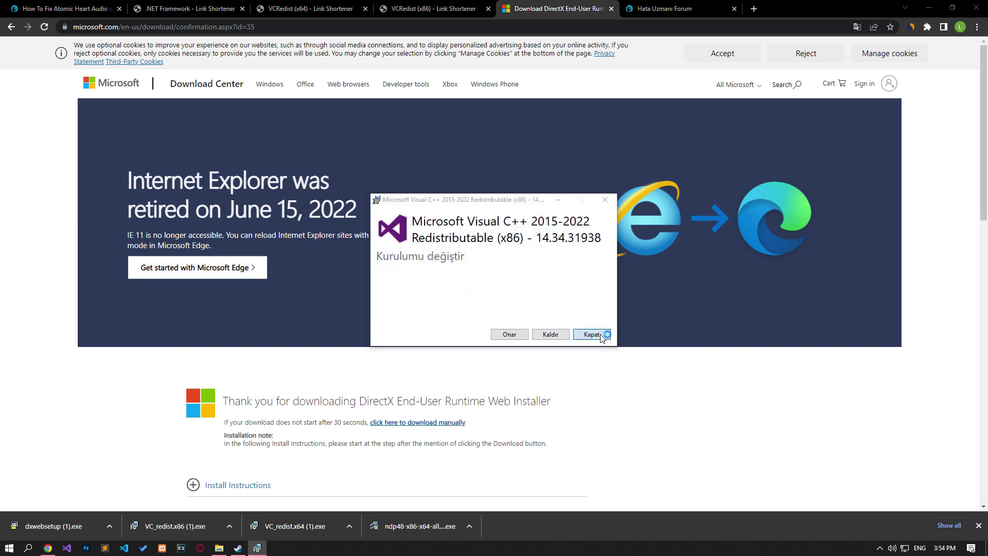
pyautogui.click(532, 309)
pyautogui.click(298, 532)
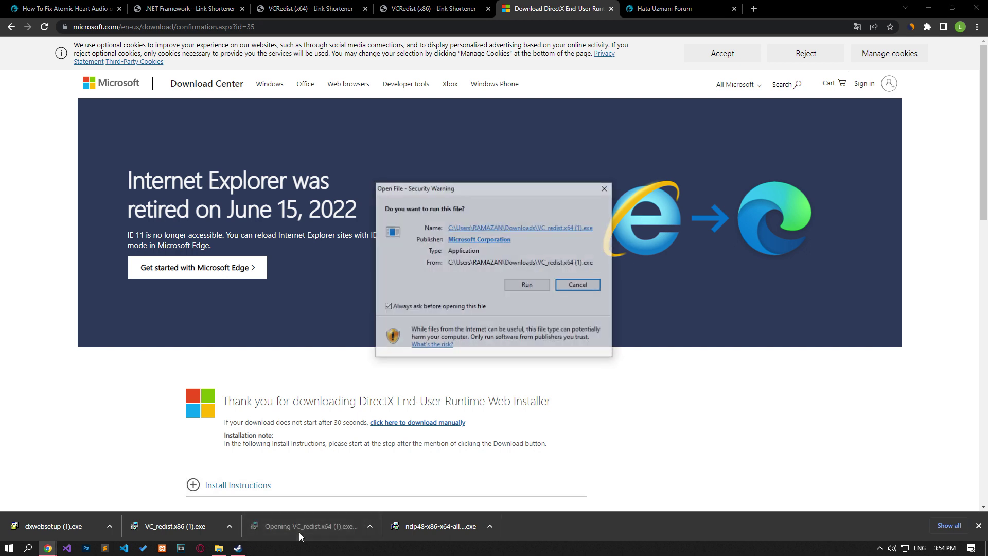
pyautogui.click(528, 285)
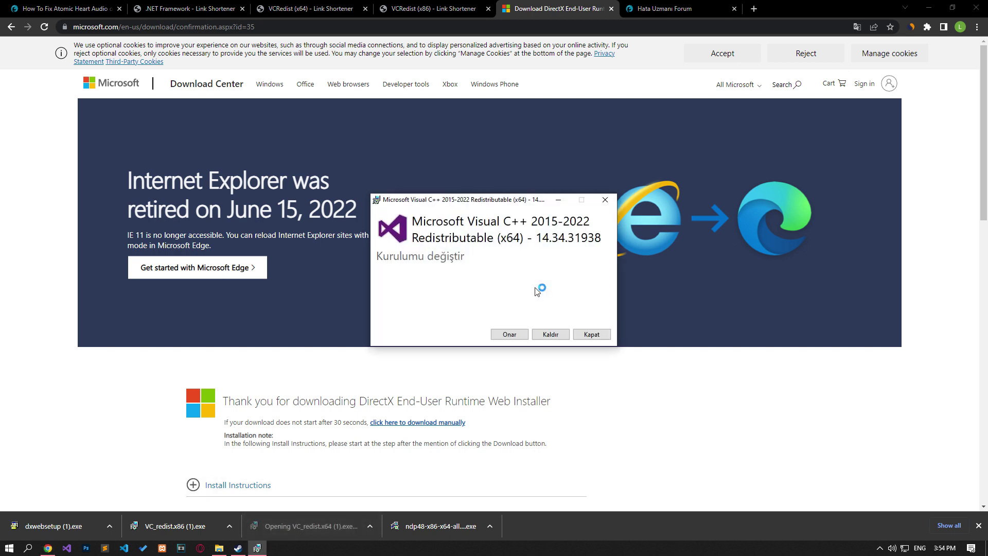
pyautogui.click(592, 334)
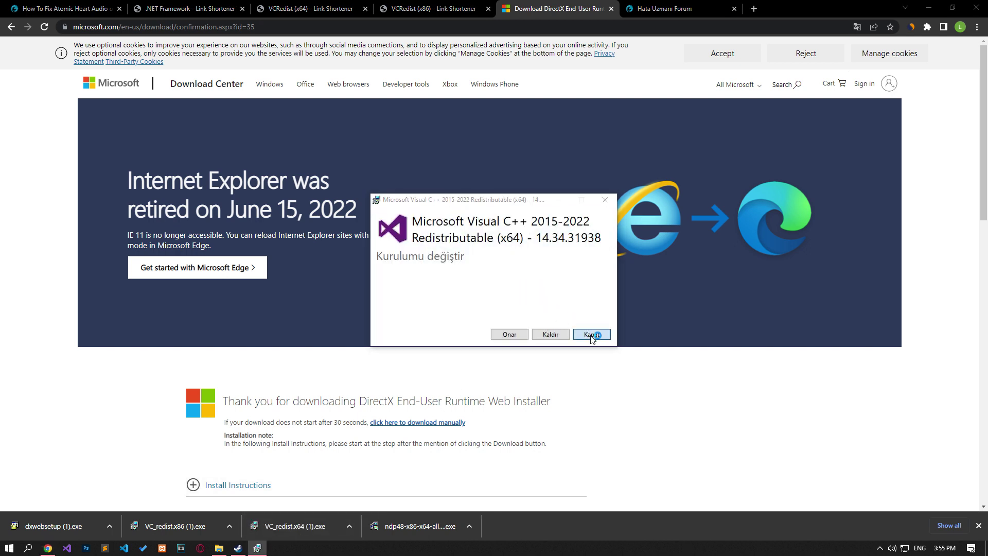
pyautogui.click(521, 311)
# Run the .NET Framework installer, close it, and close the framework download tabs
pyautogui.click(422, 525)
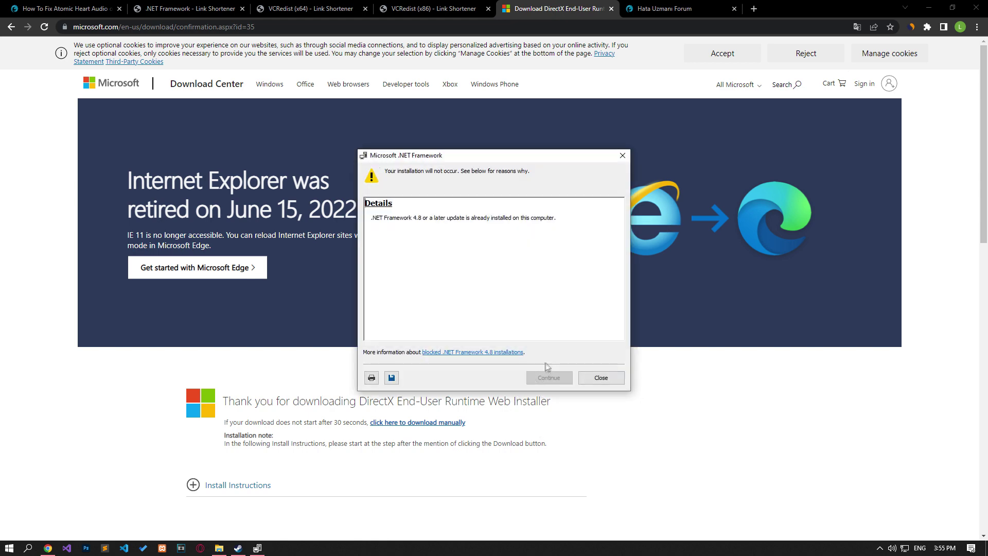
pyautogui.click(599, 378)
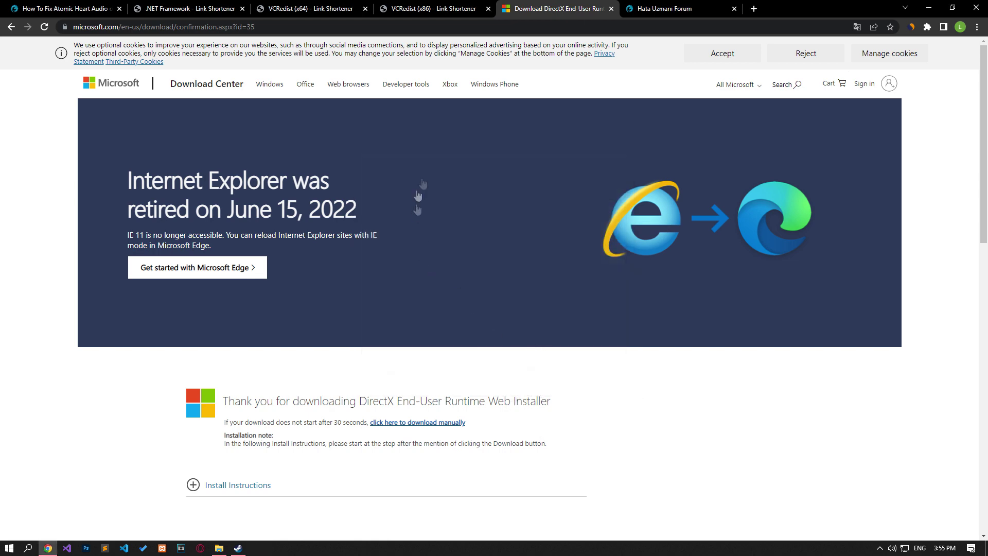
pyautogui.click(238, 7)
pyautogui.click(241, 8)
pyautogui.click(241, 8)
pyautogui.click(241, 8)
pyautogui.click(241, 8)
pyautogui.click(10, 549)
pyautogui.click(13, 529)
pyautogui.click(131, 181)
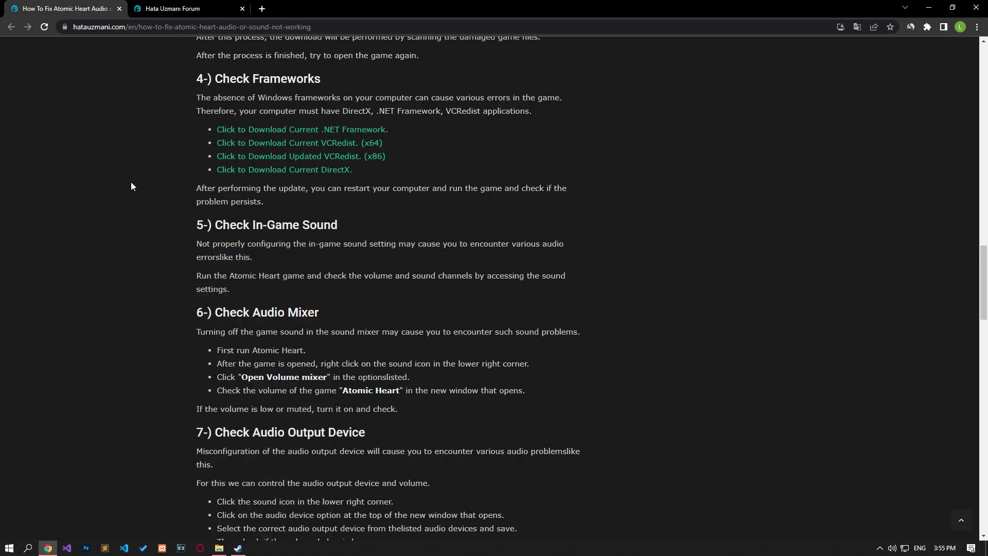
# Scroll the article past '4-) Check Frameworks' to the '6-) Check Audio Mixer' section
pyautogui.scroll(-3, 135, 195)
pyautogui.scroll(-1, 137, 207)
pyautogui.scroll(1, 135, 214)
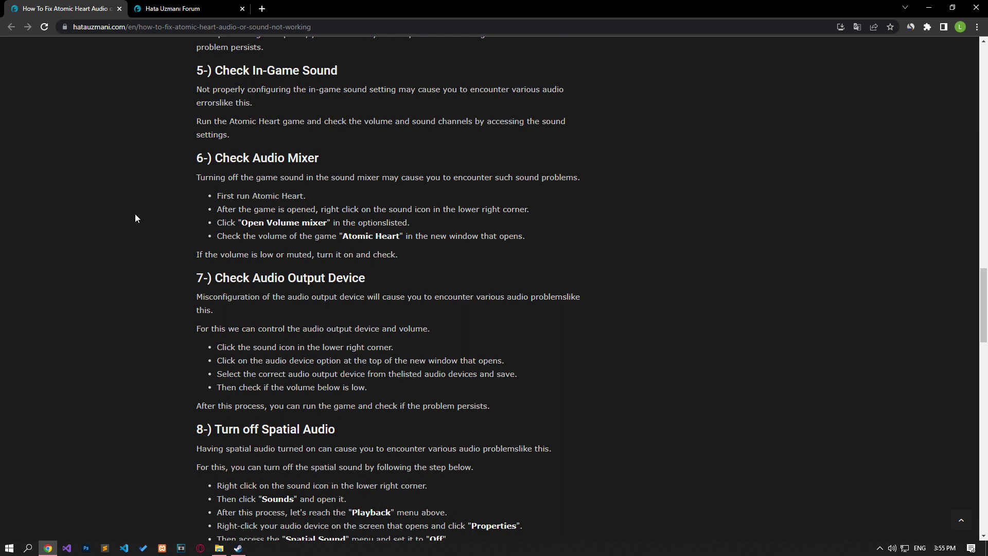
pyautogui.rightClick(889, 551)
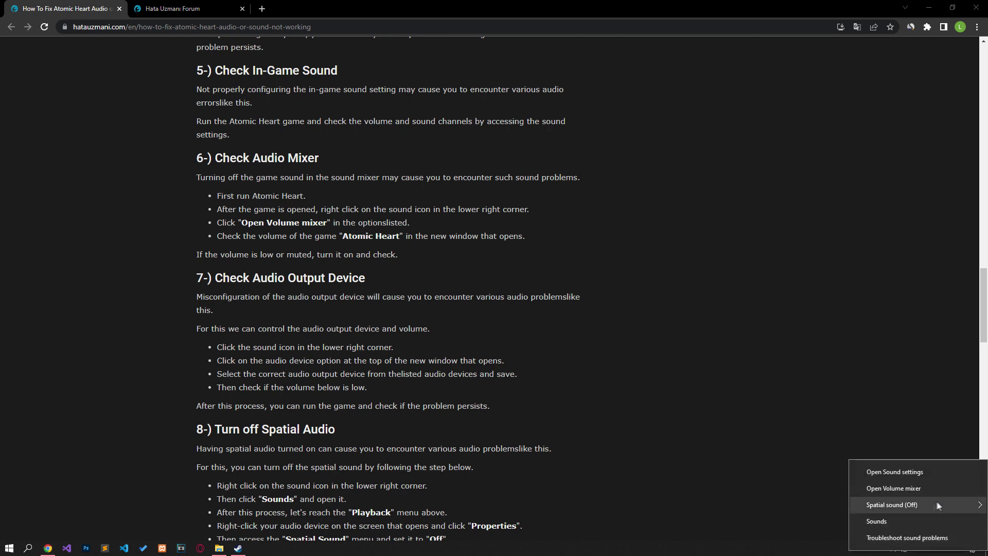
pyautogui.click(885, 489)
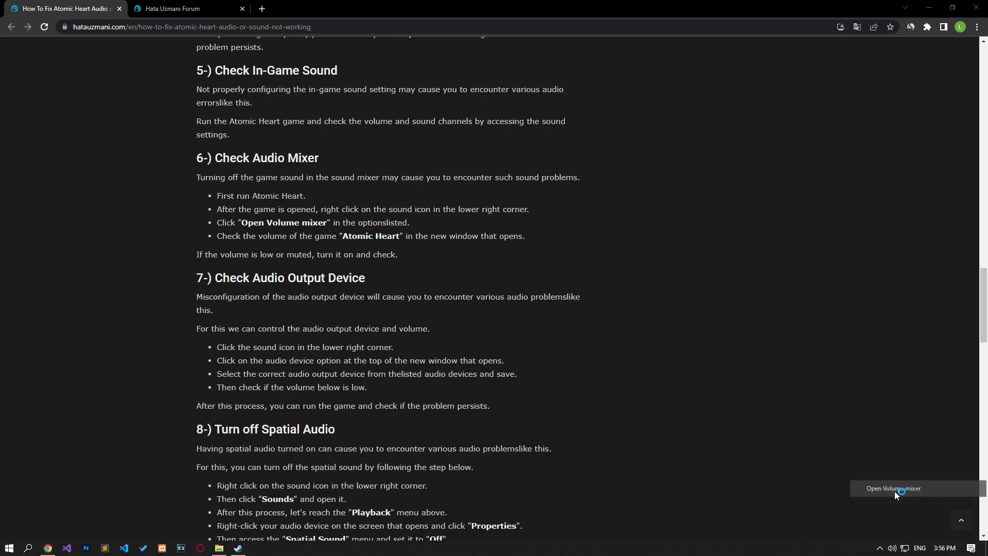
pyautogui.moveTo(855, 524); pyautogui.dragTo(836, 536)
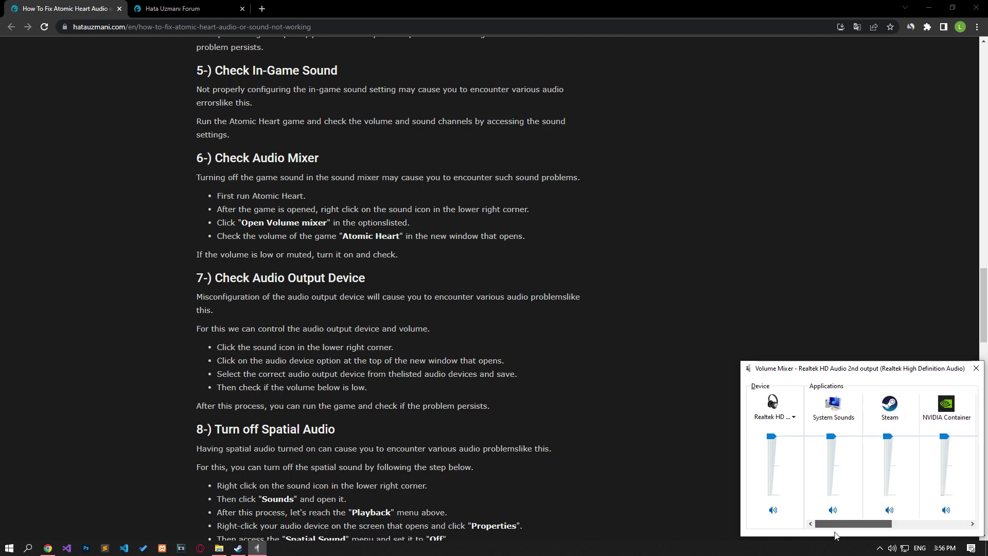
pyautogui.click(947, 510)
pyautogui.click(947, 510)
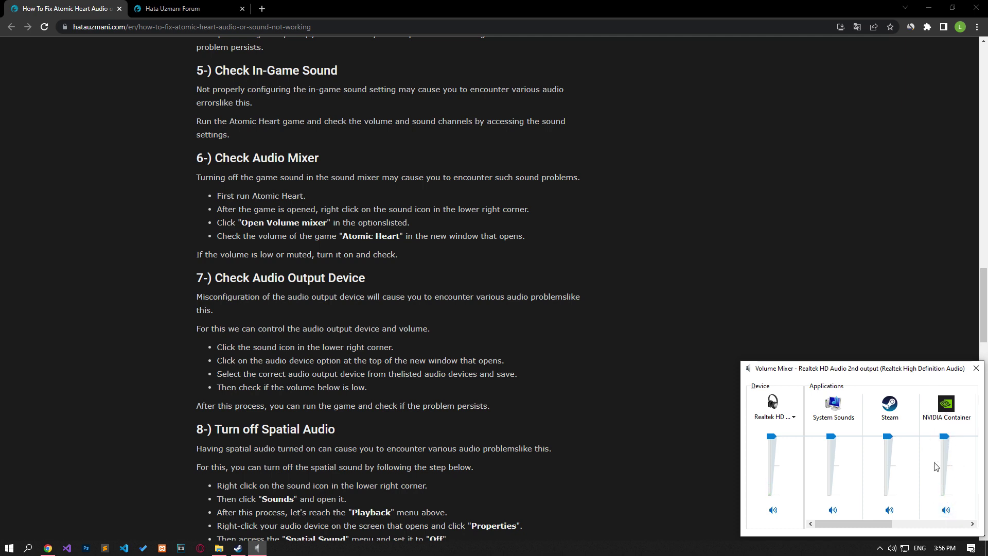
pyautogui.click(976, 369)
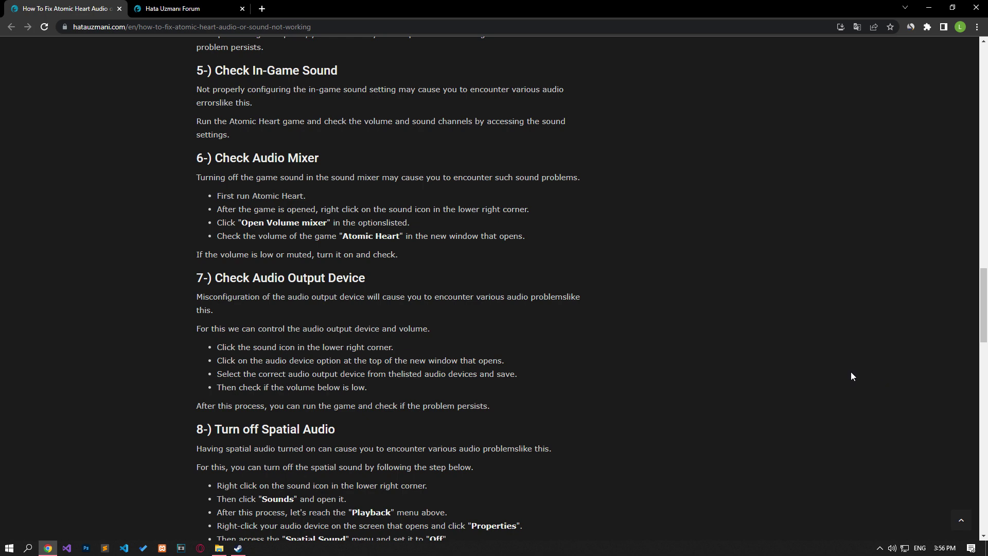
pyautogui.scroll(-2, 110, 377)
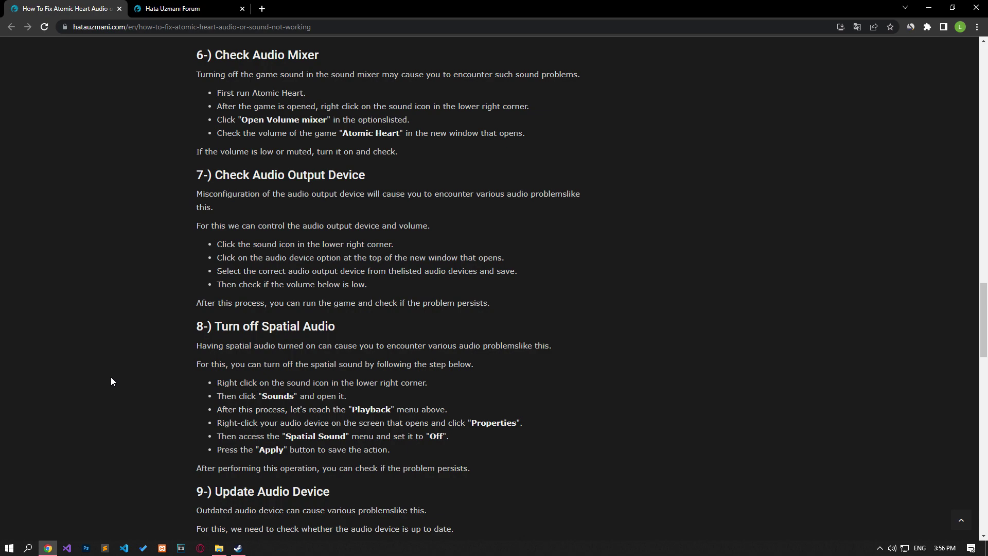
# Select Realtek HD Audio 2nd output for playback and adjust its volume around 69
pyautogui.scroll(2, 118, 374)
pyautogui.scroll(-4, 106, 289)
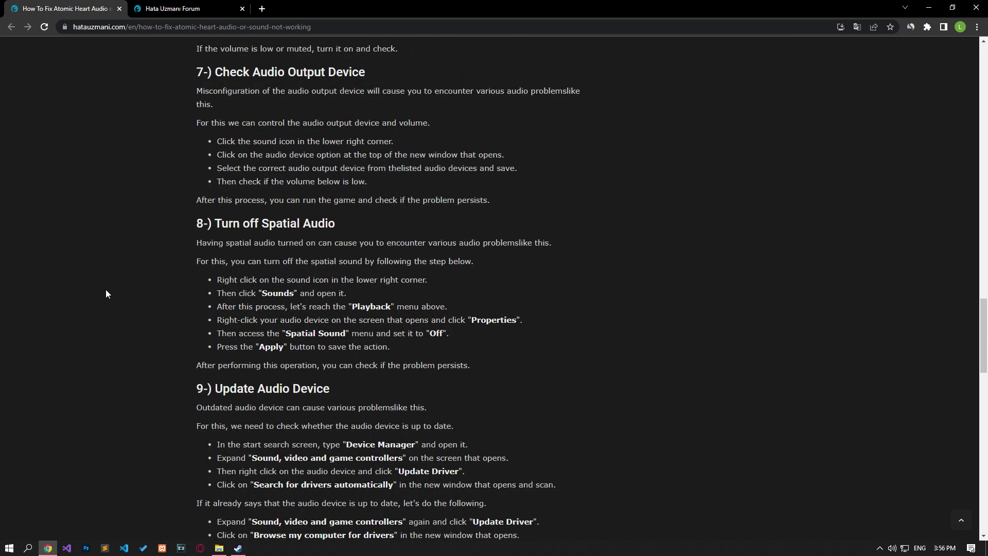
pyautogui.click(892, 548)
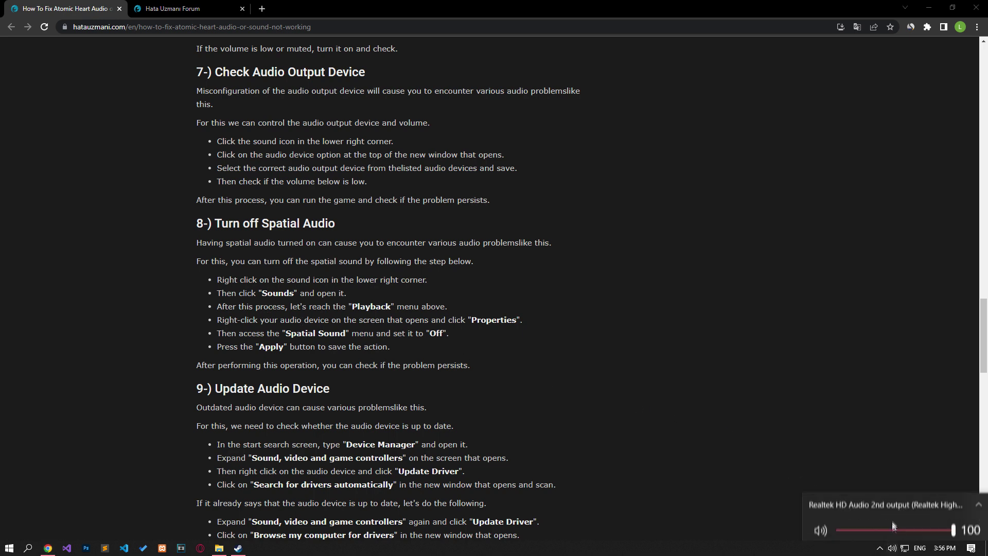
pyautogui.click(879, 501)
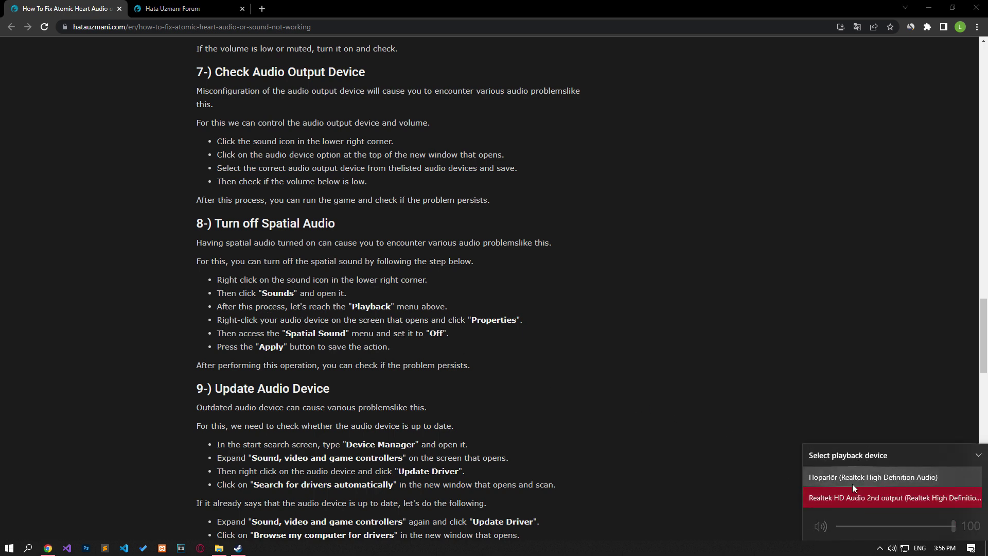
pyautogui.click(845, 500)
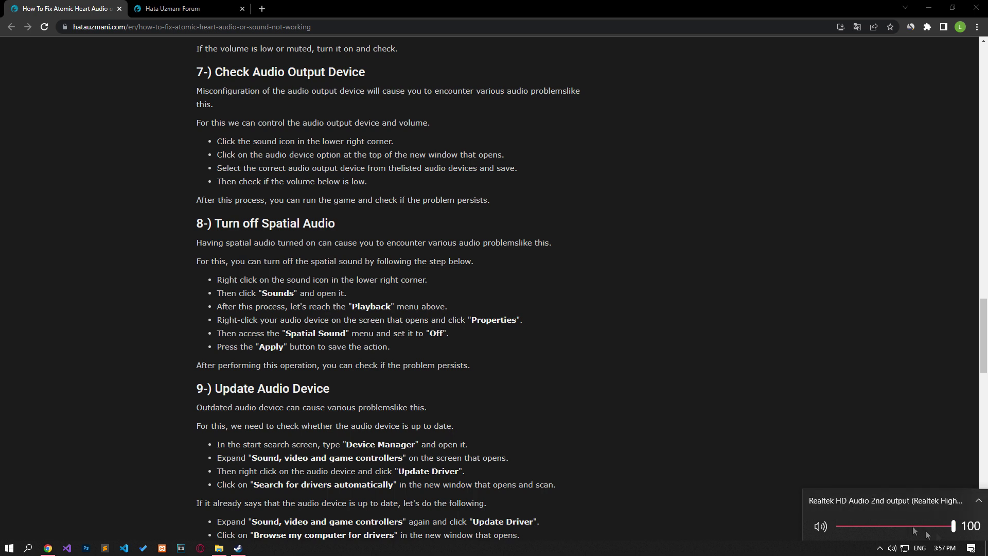
pyautogui.moveTo(949, 532)
pyautogui.mouseDown()
pyautogui.moveTo(803, 525)
pyautogui.moveTo(937, 530)
pyautogui.mouseUp()
pyautogui.click(775, 407)
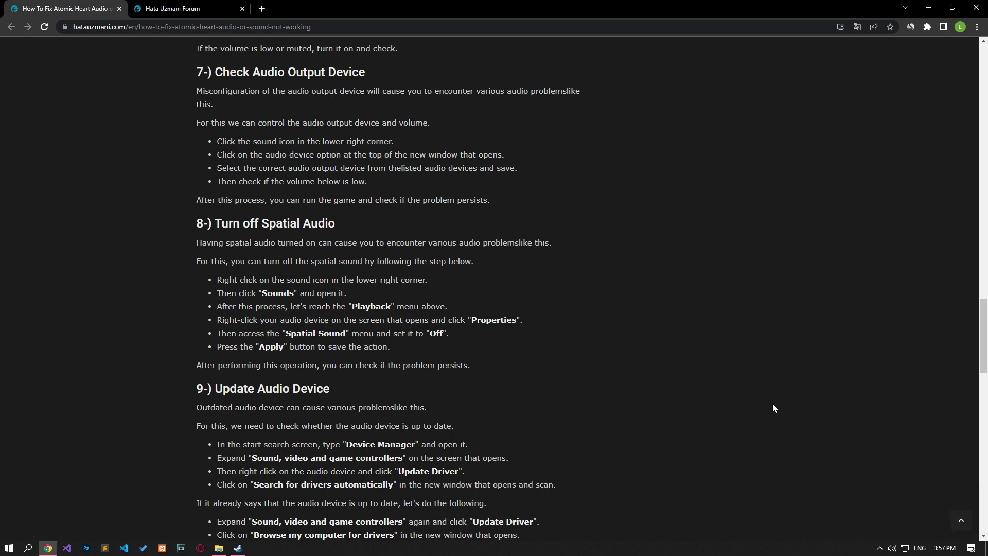
# Scroll the audio-fix article down to the '9-) Update Audio Device' section and the Tags row
pyautogui.scroll(-3, 126, 304)
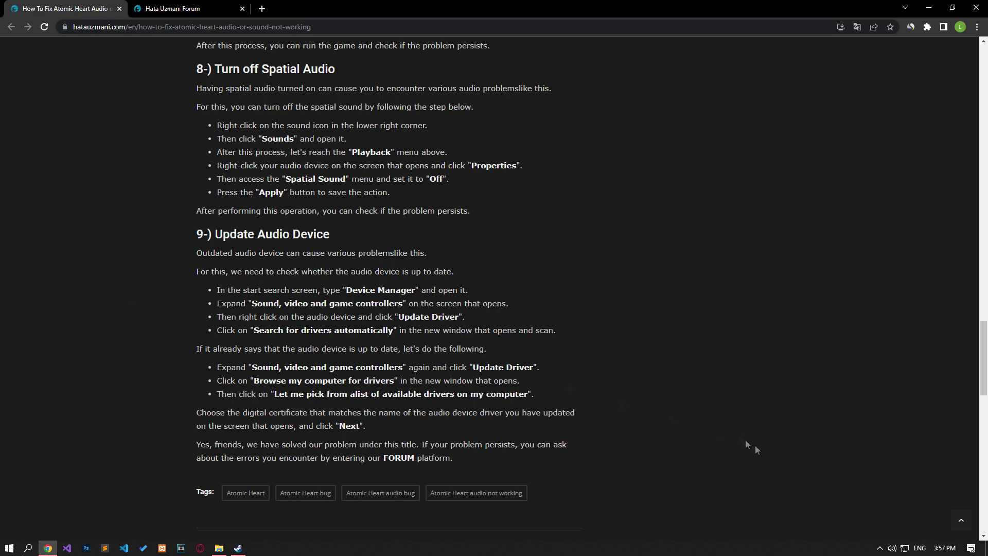
# Keep the Realtek HD Audio 2nd output spatial sound format Off and close both Sound dialogs with OK
pyautogui.rightClick(892, 548)
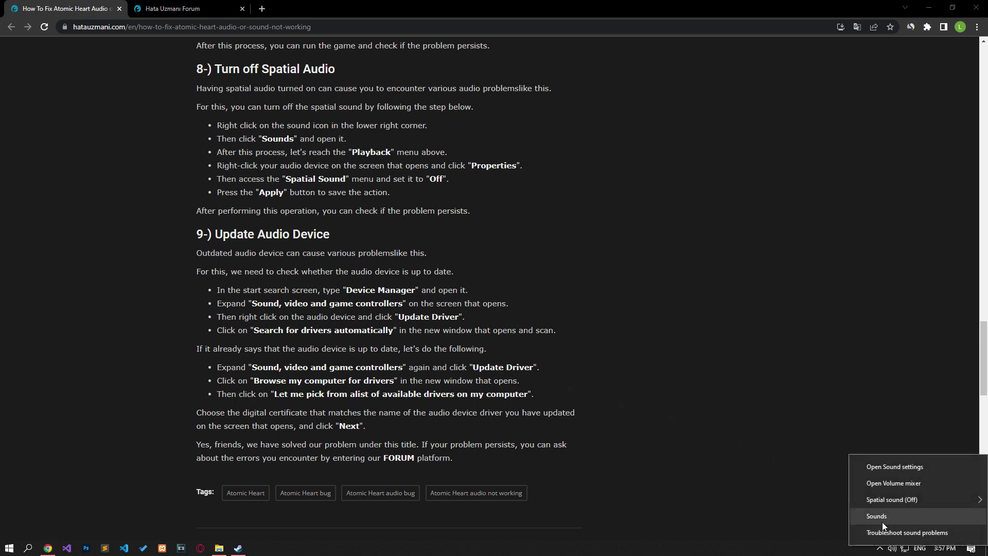
pyautogui.click(882, 517)
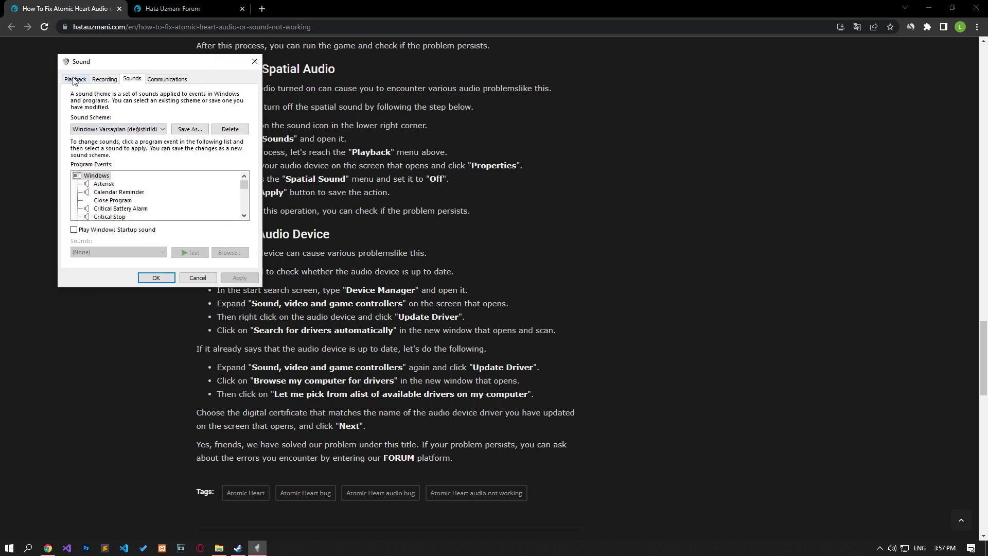
pyautogui.click(74, 80)
pyautogui.rightClick(122, 227)
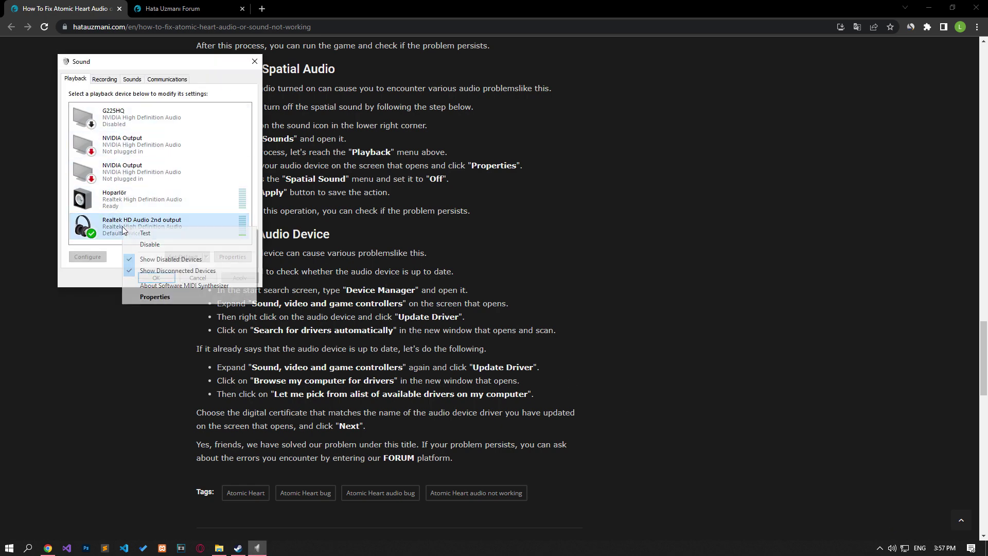
pyautogui.click(153, 296)
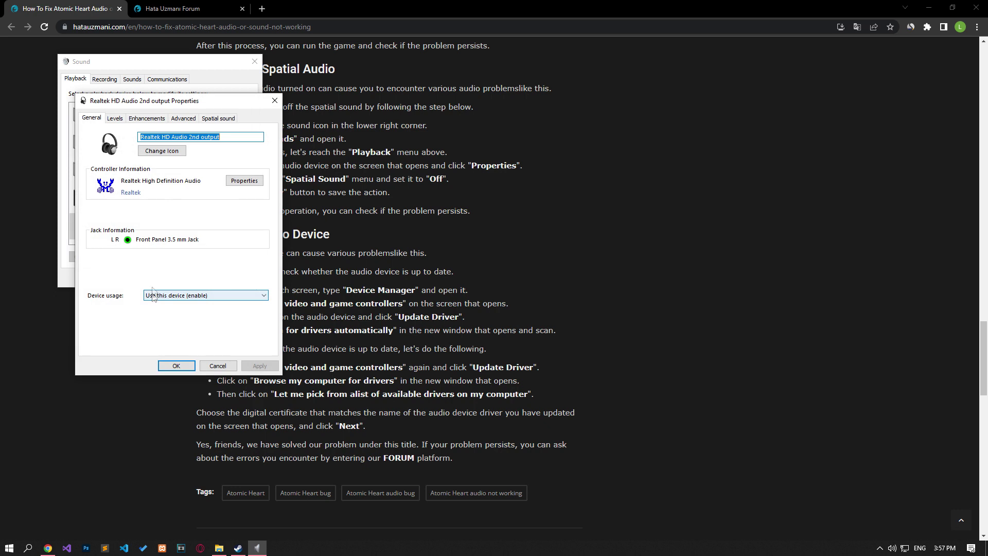
pyautogui.click(218, 119)
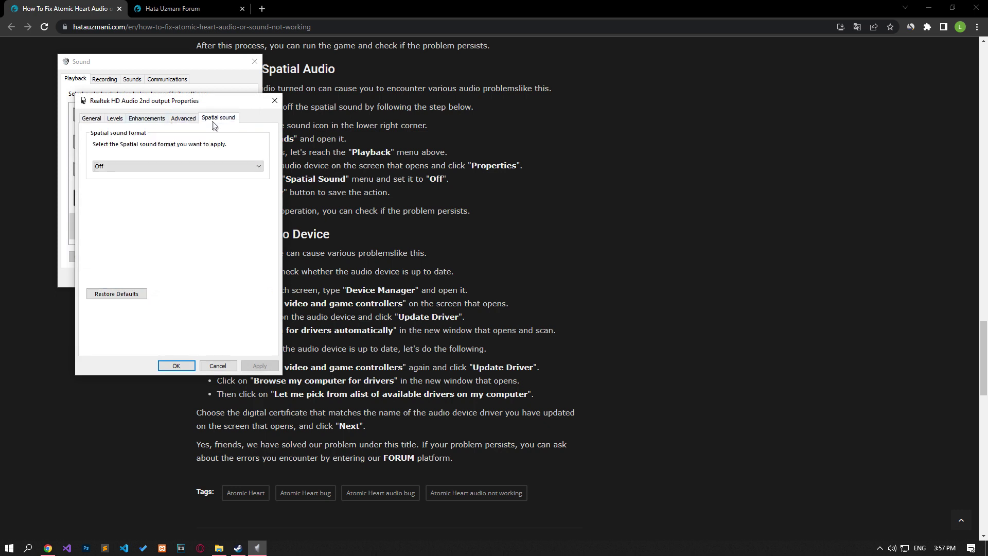
pyautogui.click(106, 167)
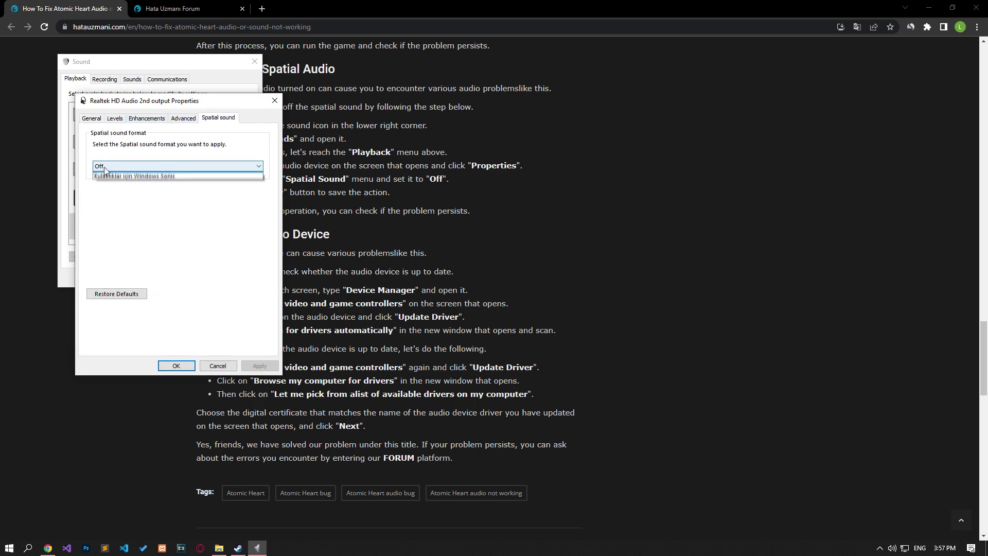
pyautogui.click(101, 175)
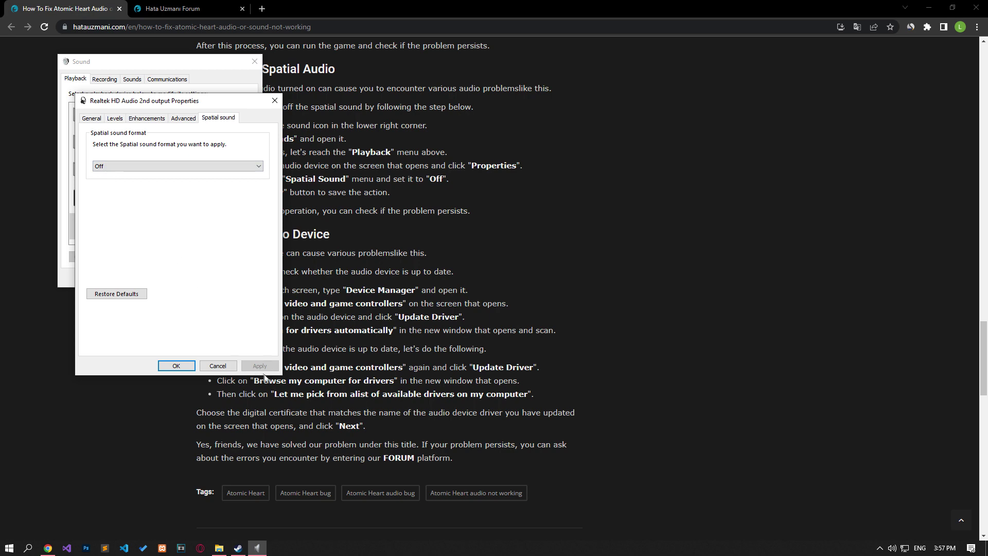
pyautogui.click(176, 366)
pyautogui.click(152, 278)
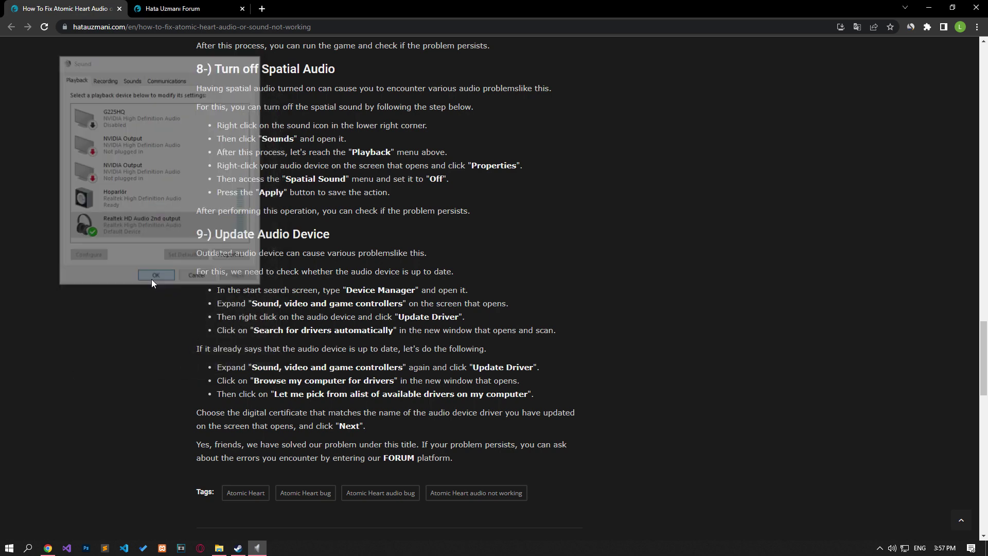